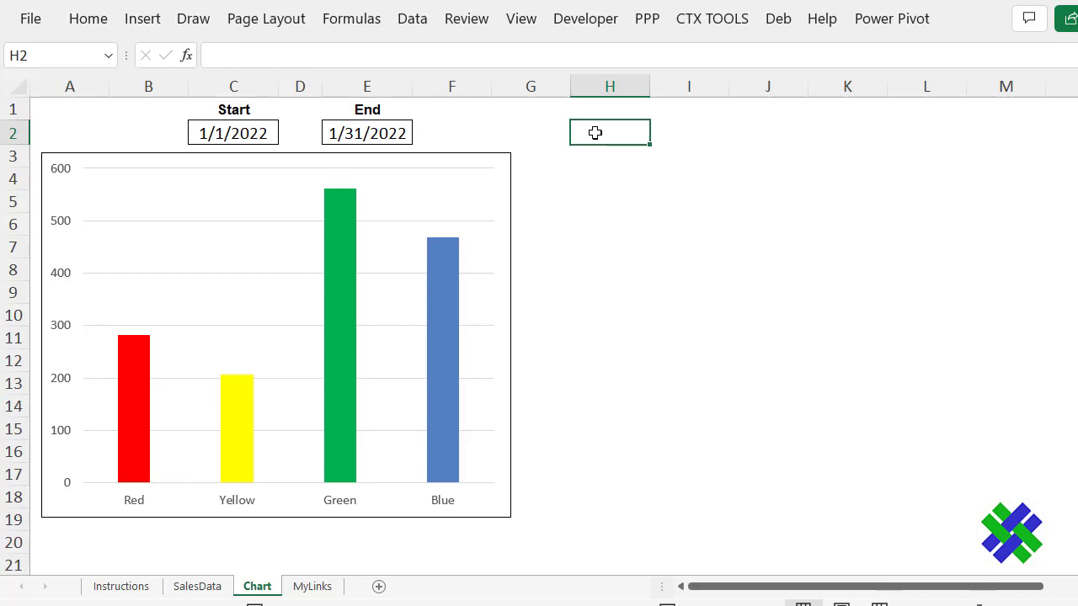
Set the chart's start date in C2 to 1/4/2022 and the end date in E2 to 2/2/2022.
click(249, 132)
click(286, 135)
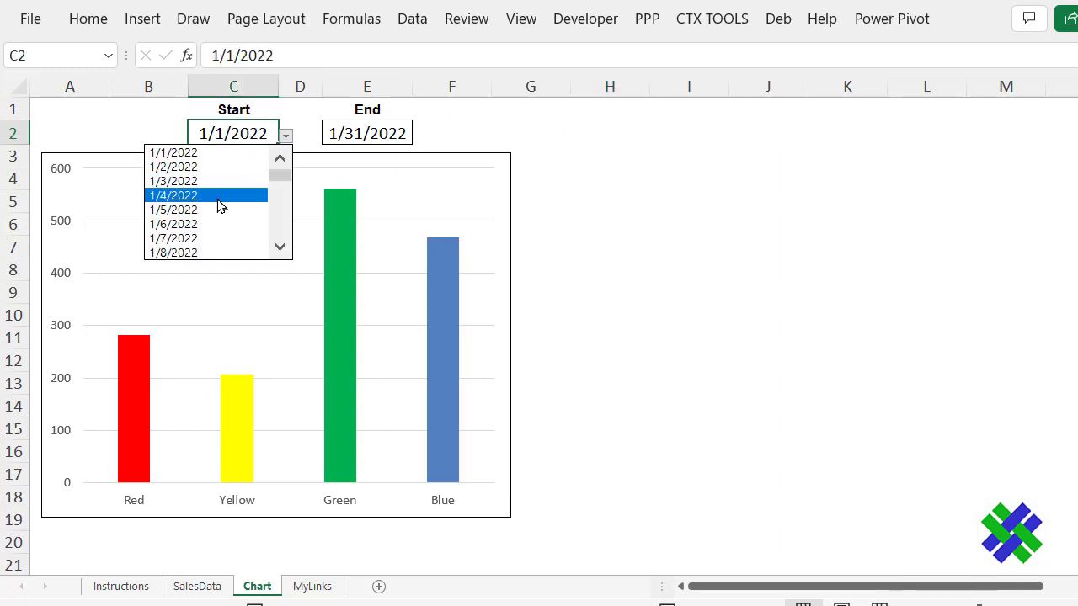
click(217, 202)
click(409, 136)
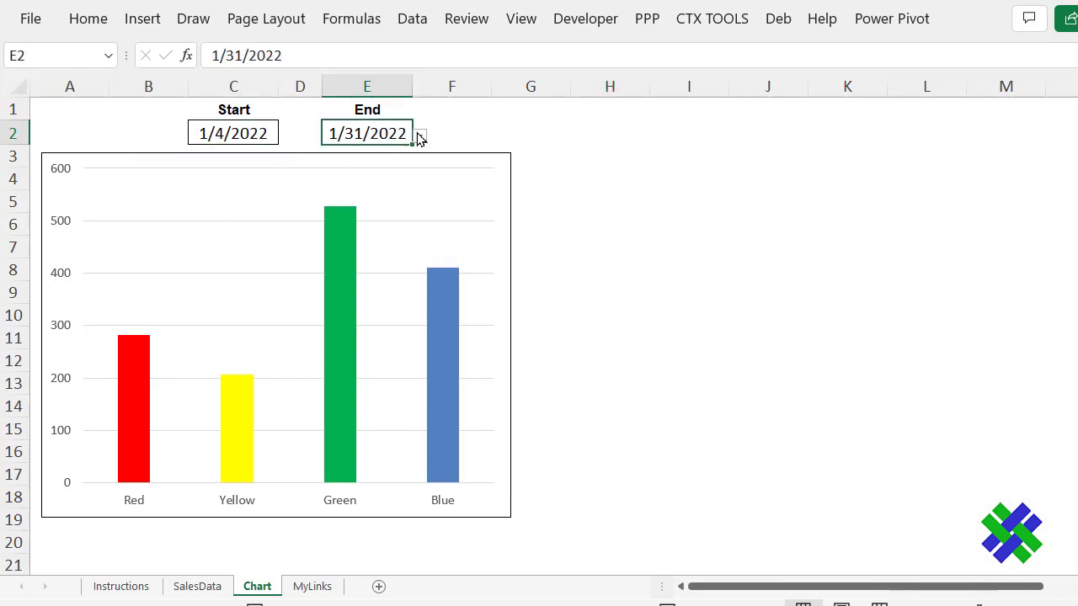
click(419, 138)
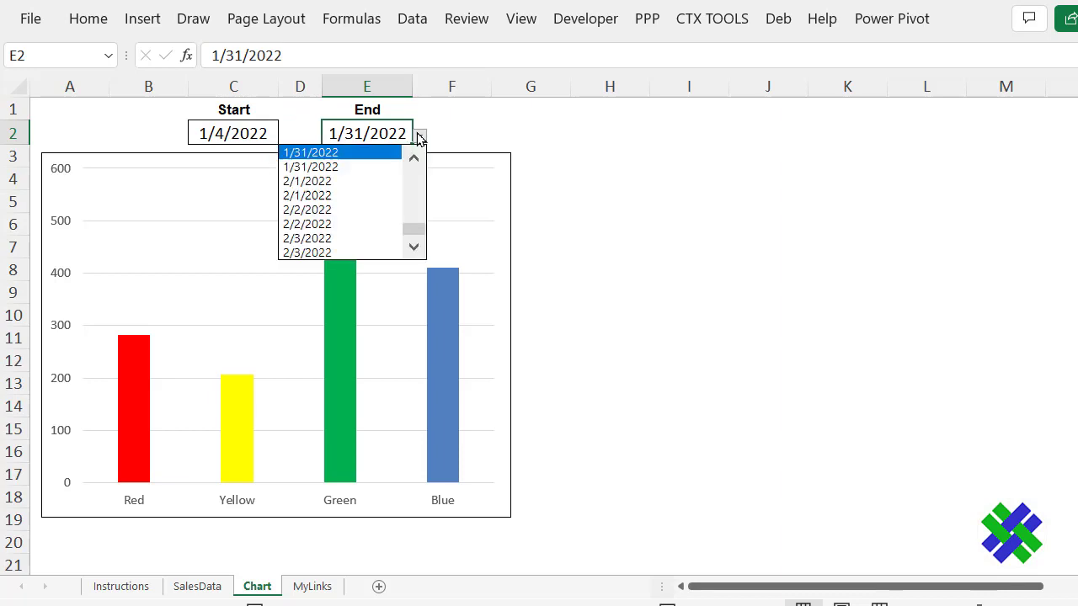
click(361, 226)
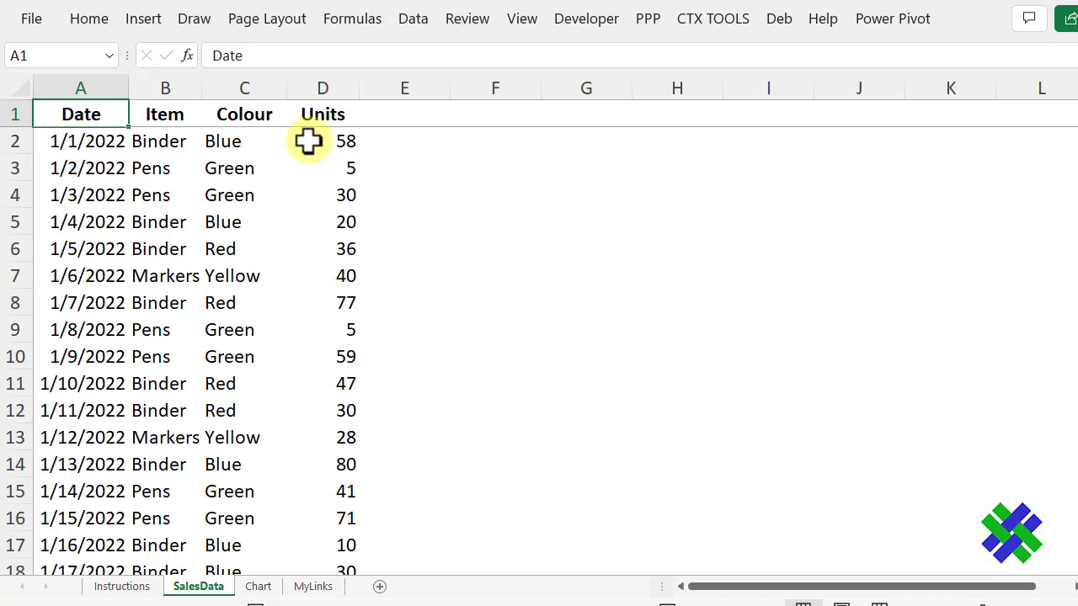
Format the SalesData range A1:D43 as a table with headers, using a light style with a blue header row.
key(Right)
key(Right)
key(Right)
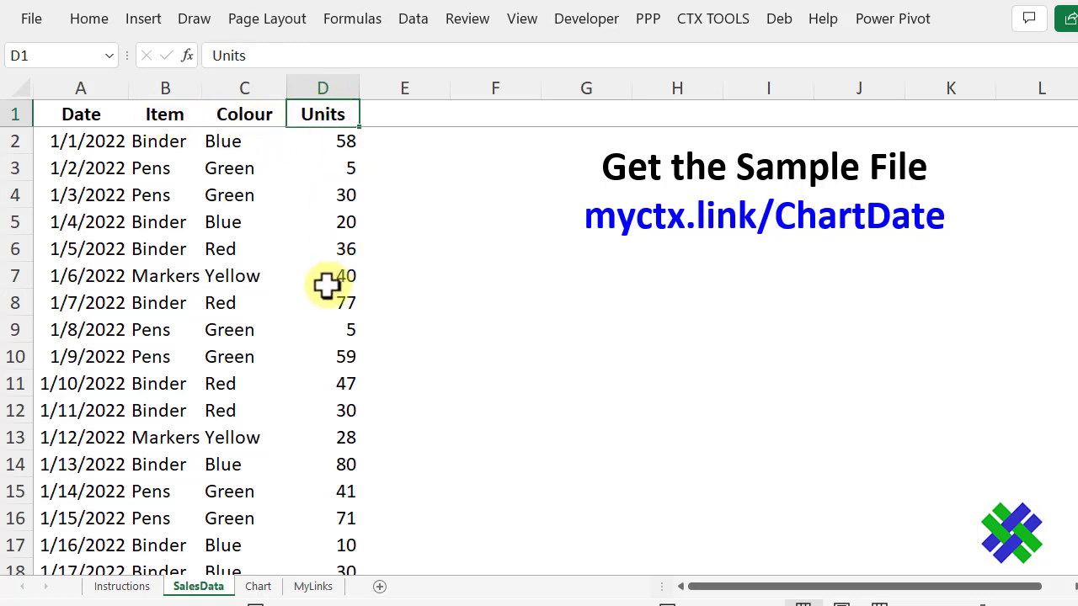
scroll(333, 282, down, 7)
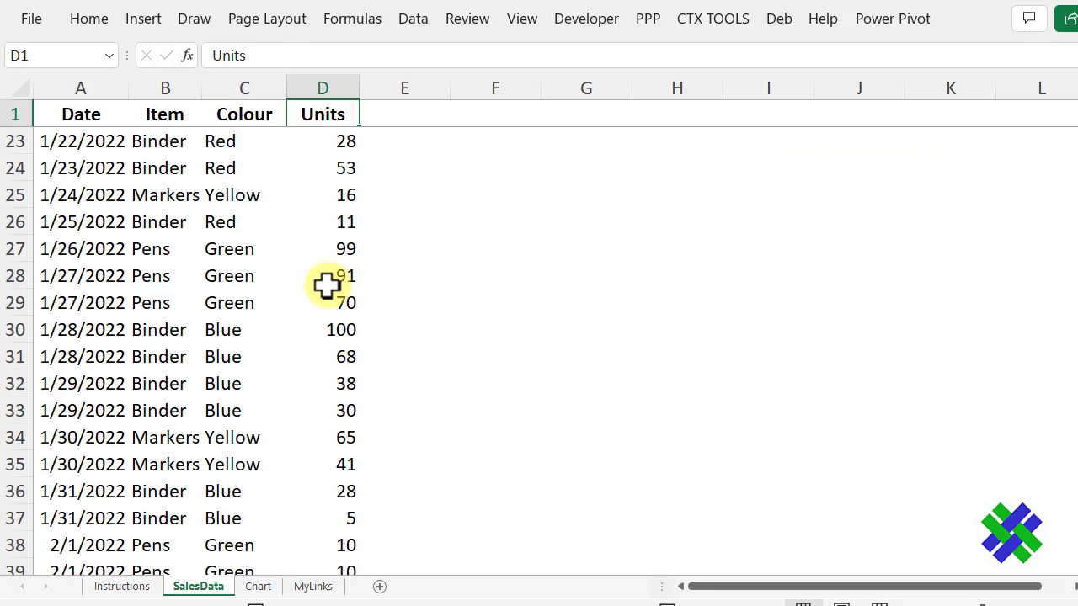
scroll(327, 286, up, 7)
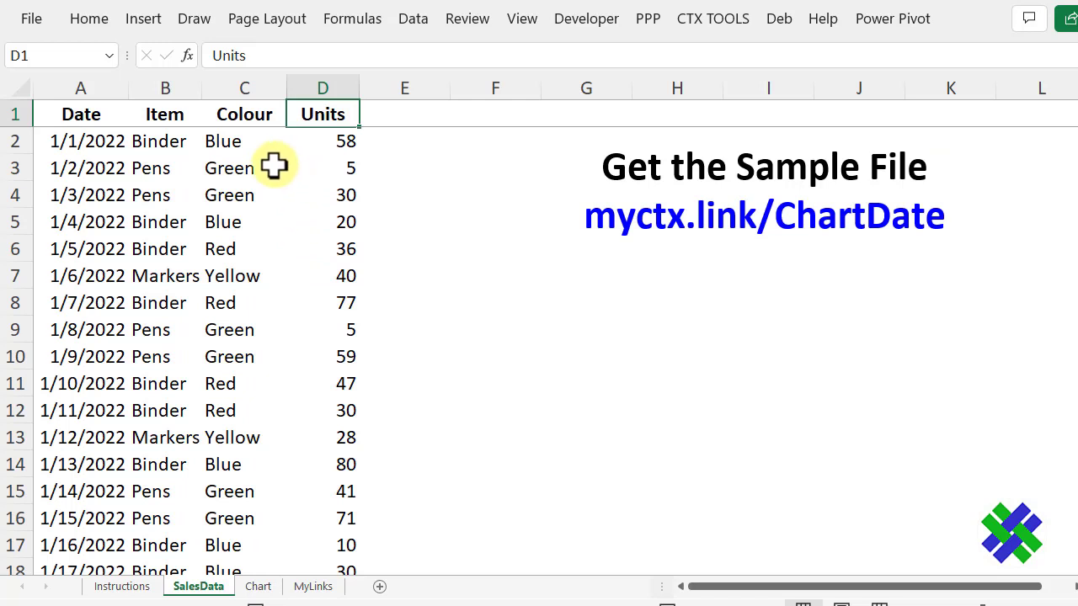
click(90, 115)
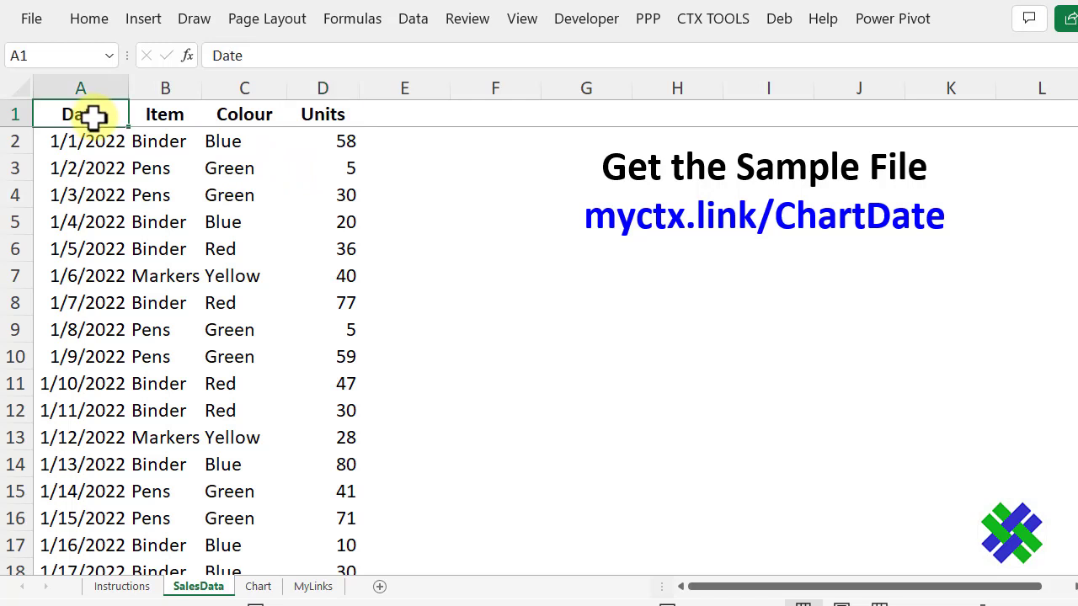
click(91, 21)
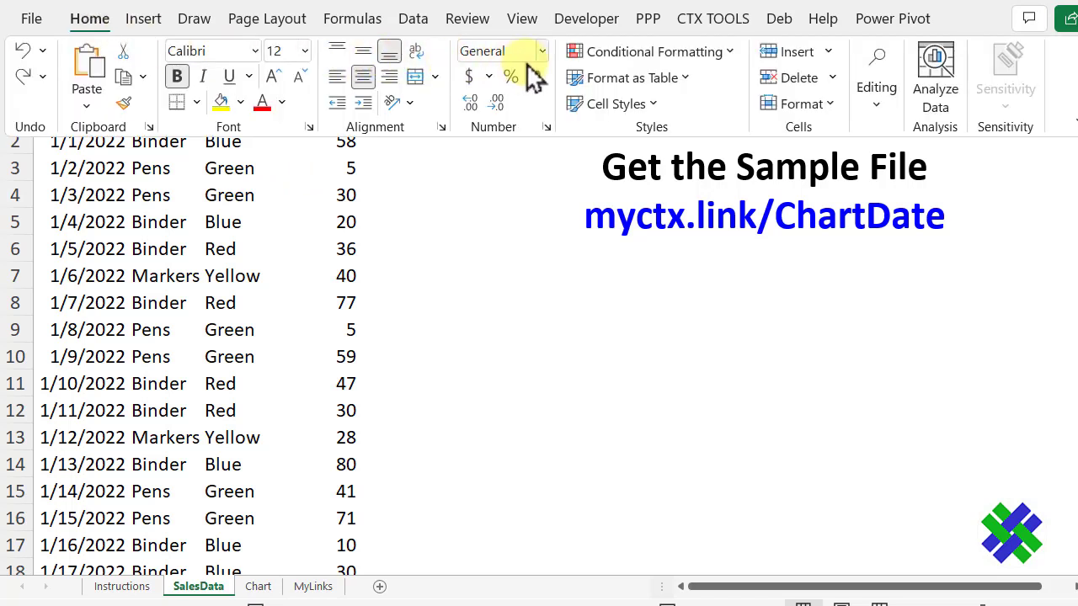
click(605, 78)
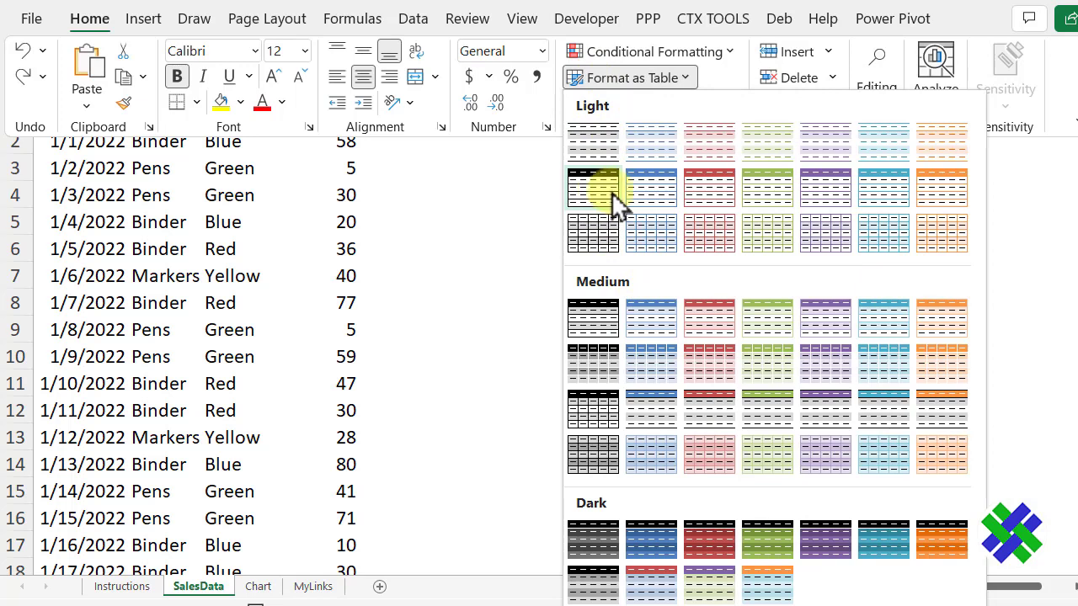
click(650, 192)
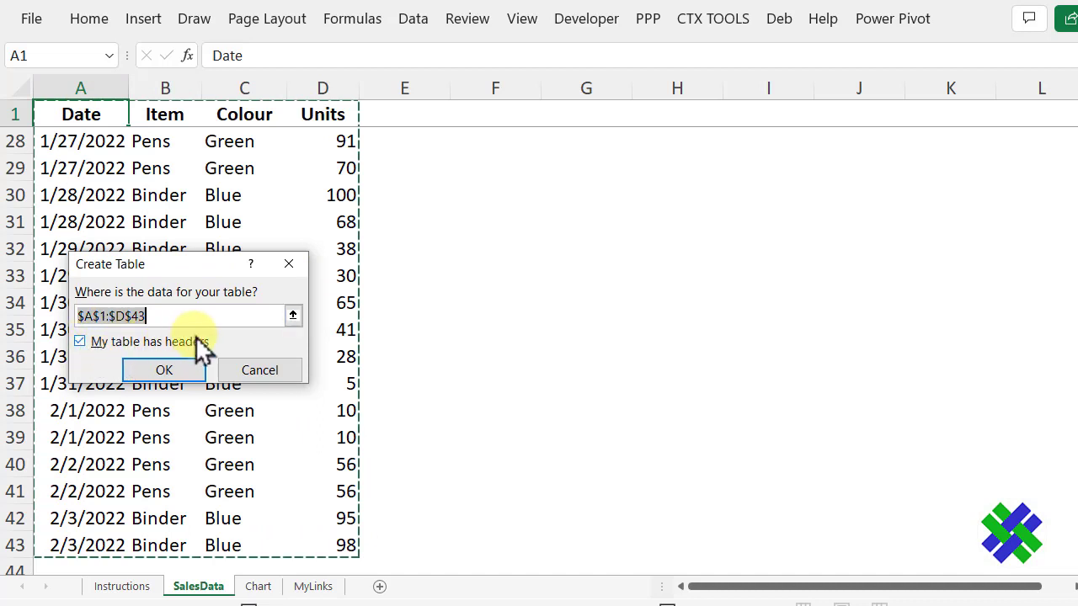
click(164, 370)
Rename the sales table as tblSales.
click(135, 140)
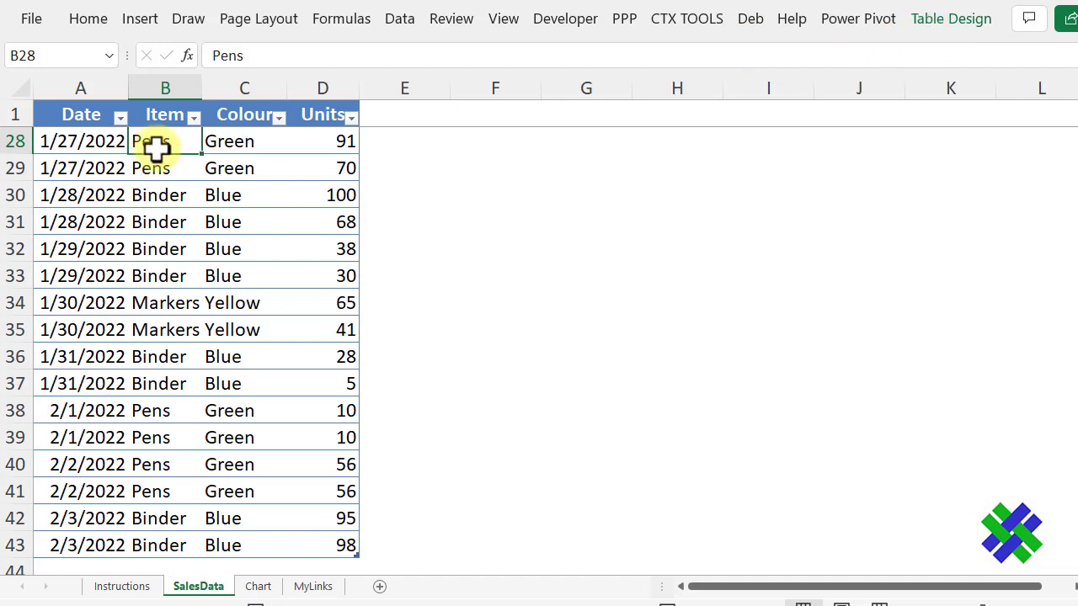
click(935, 26)
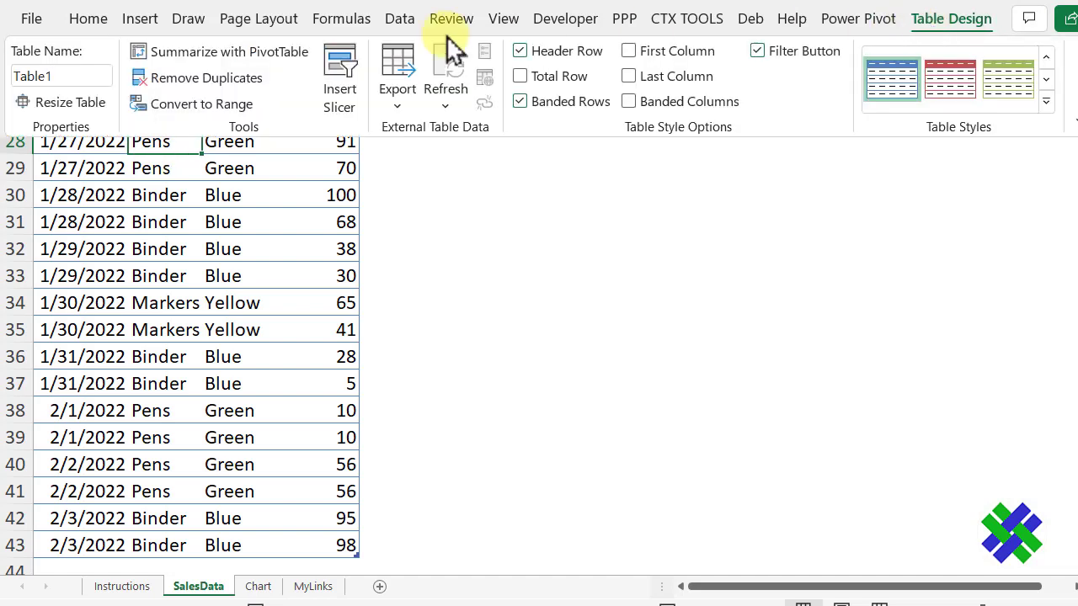
click(77, 75)
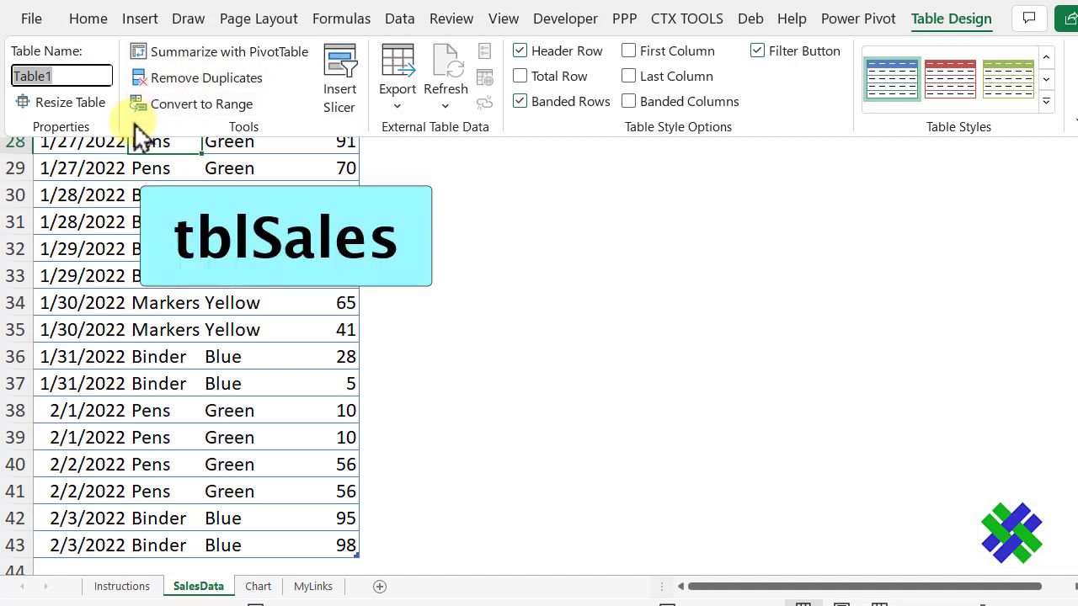
text(tblSales)
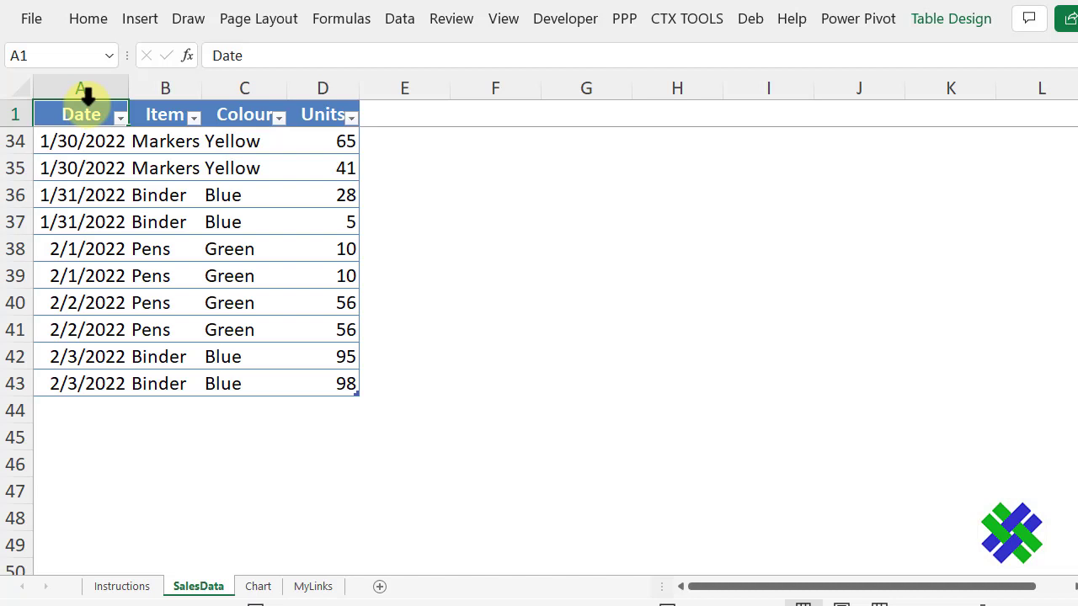
Name the Date column's data cells DateList and go to that named range to check it.
click(87, 97)
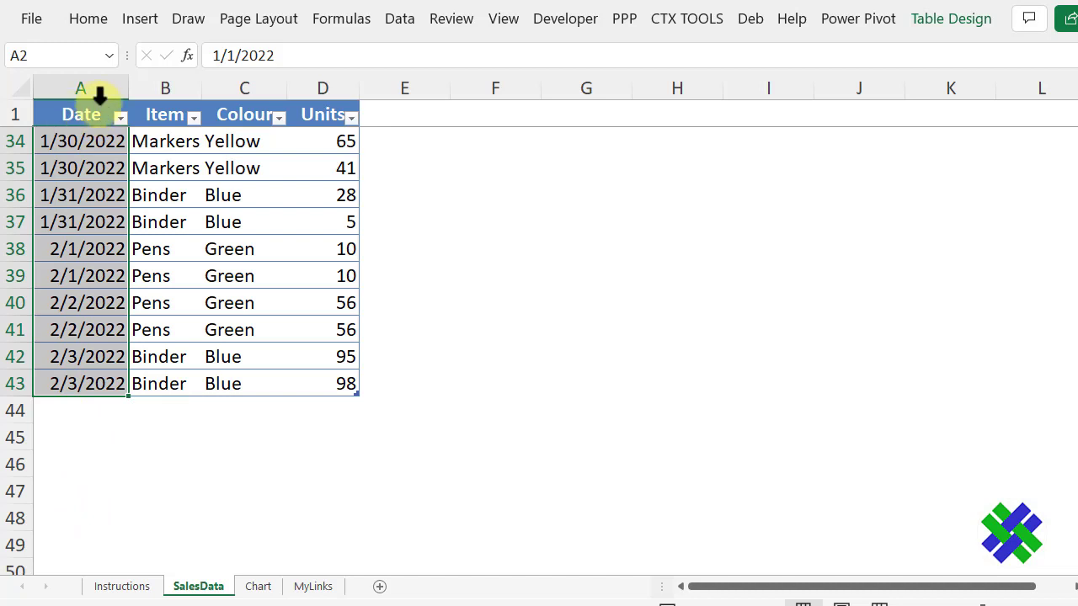
click(37, 54)
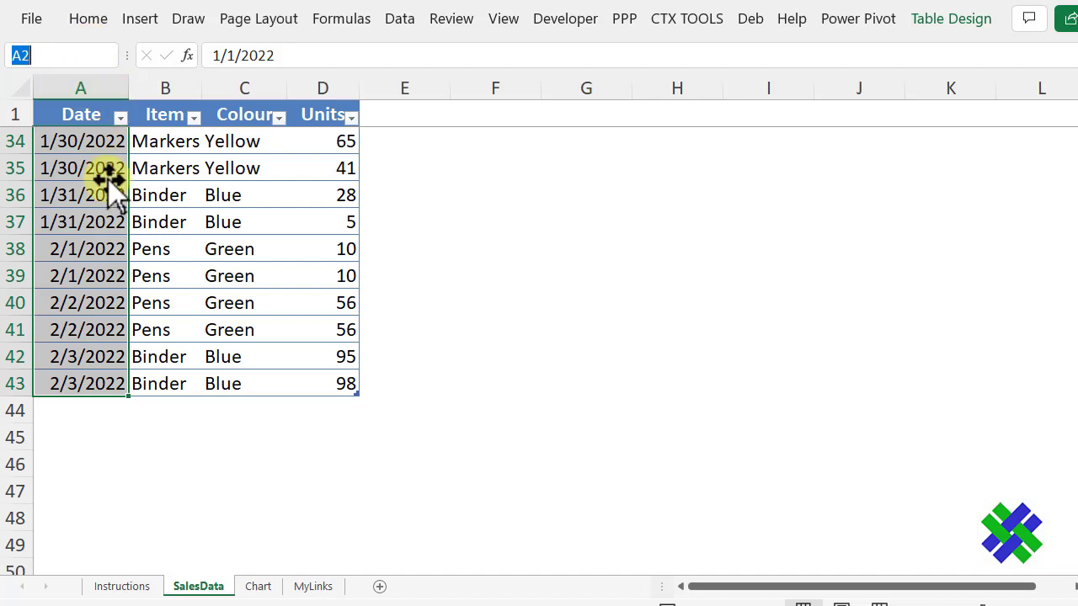
text(DateList)
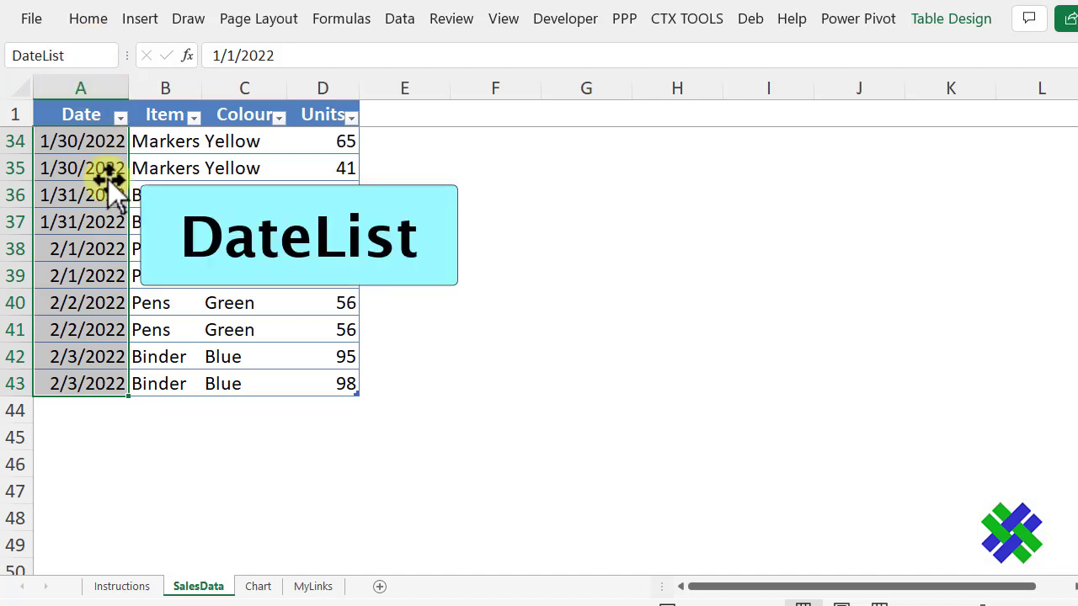
key(Return)
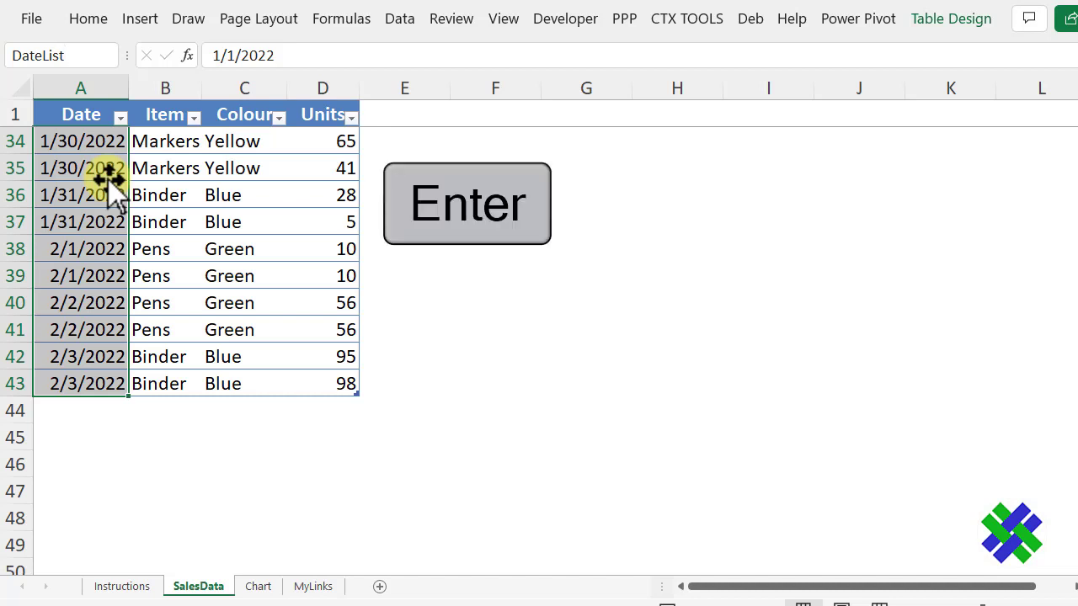
click(169, 114)
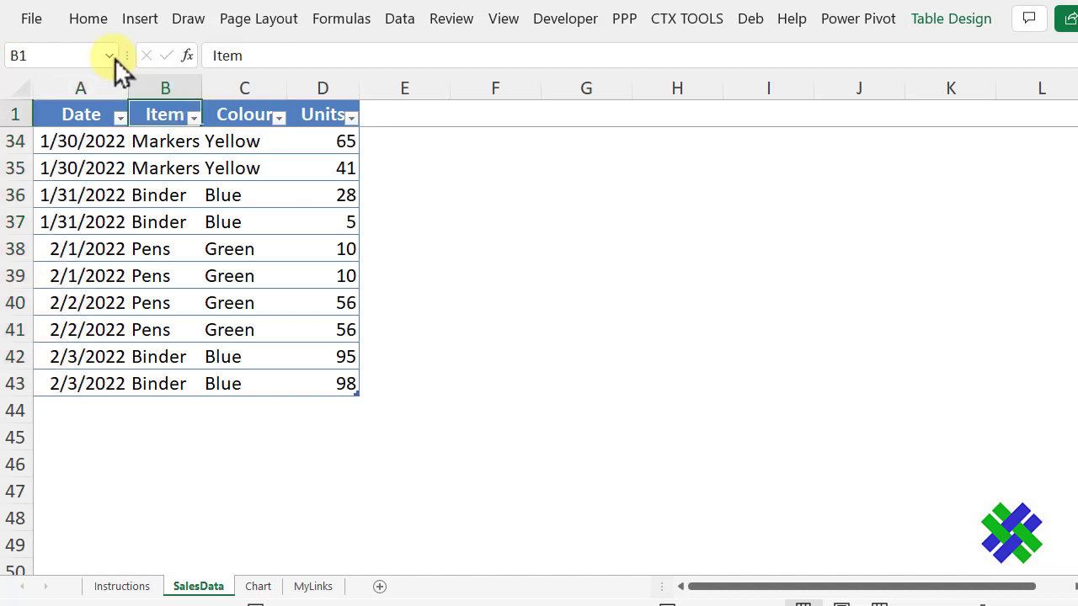
click(112, 54)
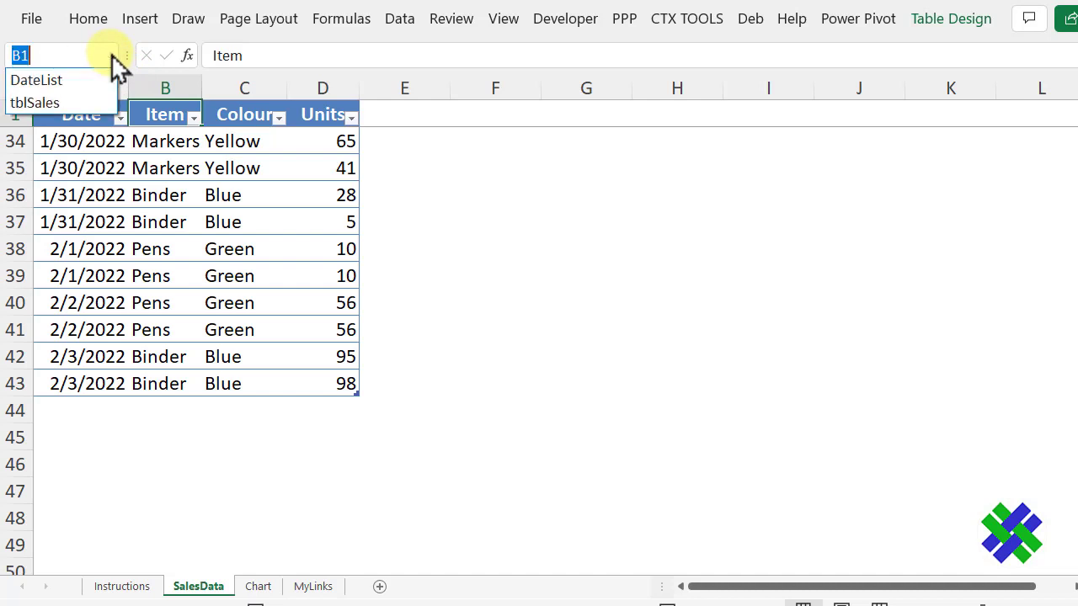
click(59, 83)
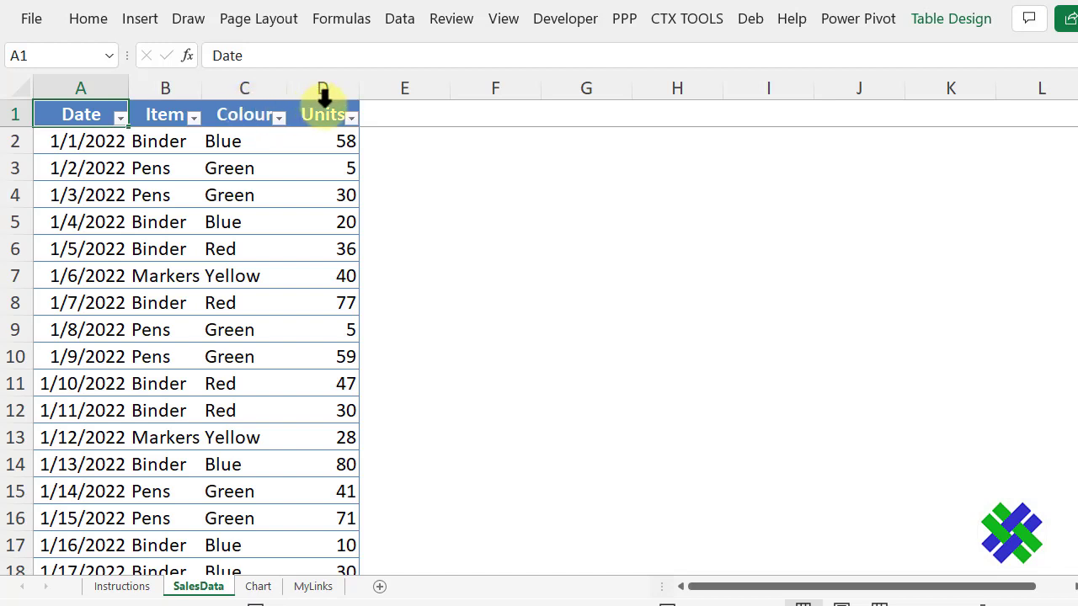
Name the Colour column's data cells ColourList.
click(251, 97)
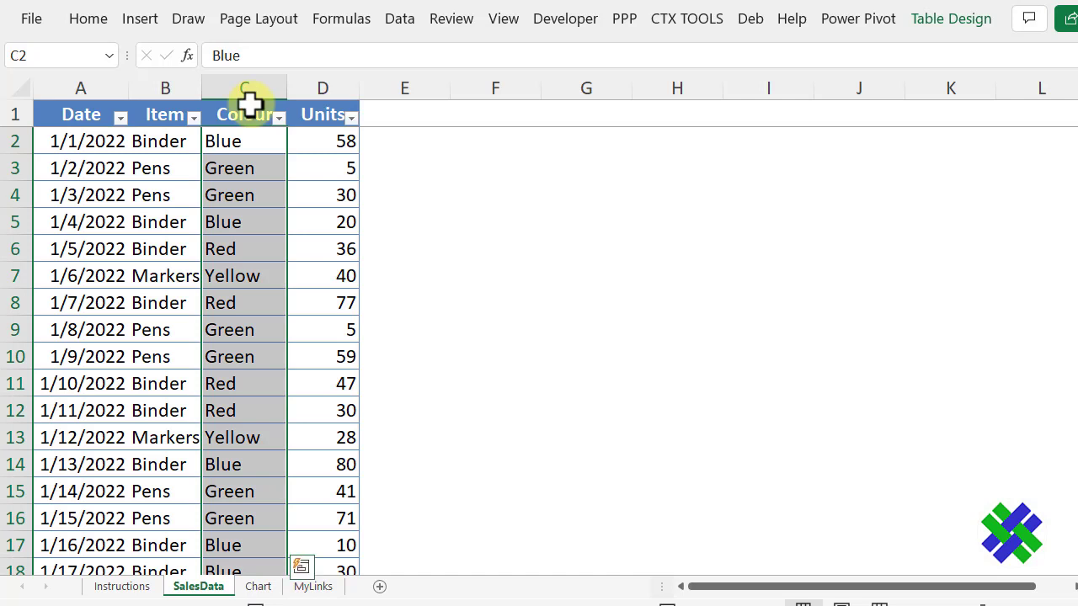
click(49, 55)
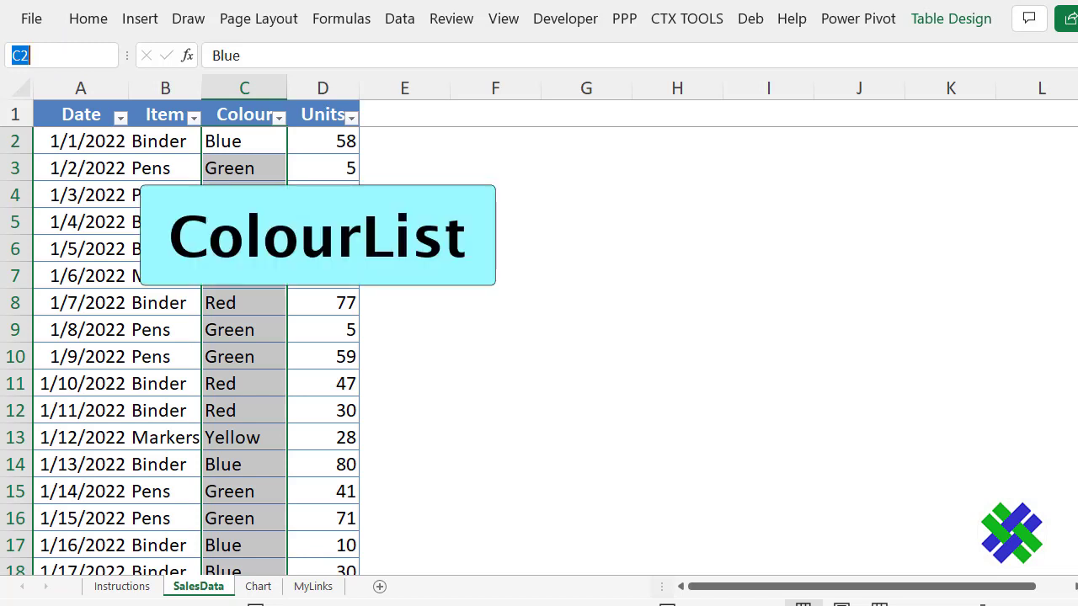
text(ColourList)
key(Return)
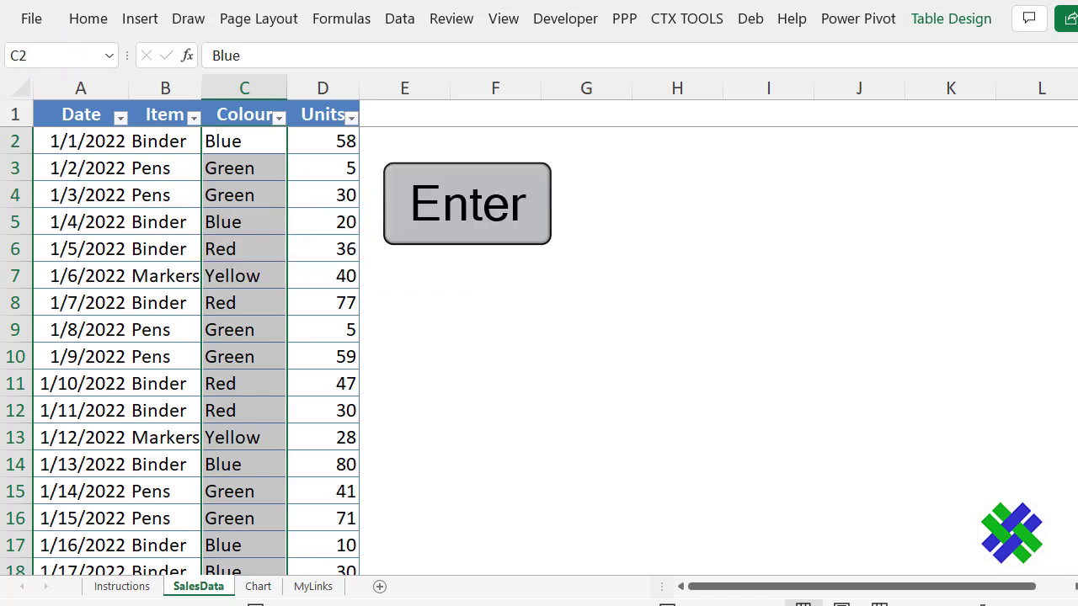
Name the Units column's data cells UnitsList and check the list of defined names.
click(329, 94)
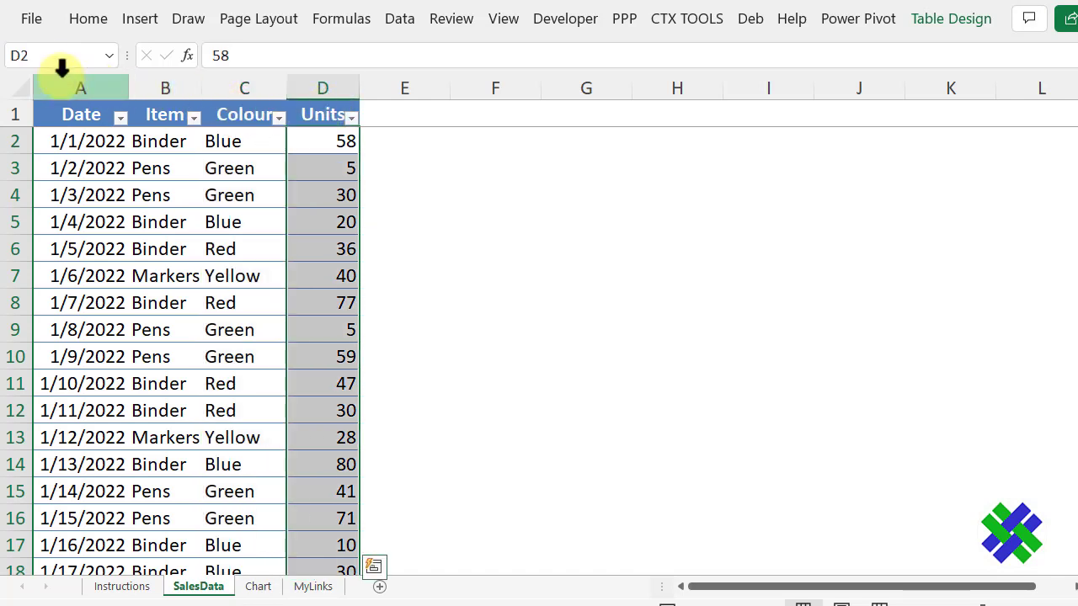
click(102, 54)
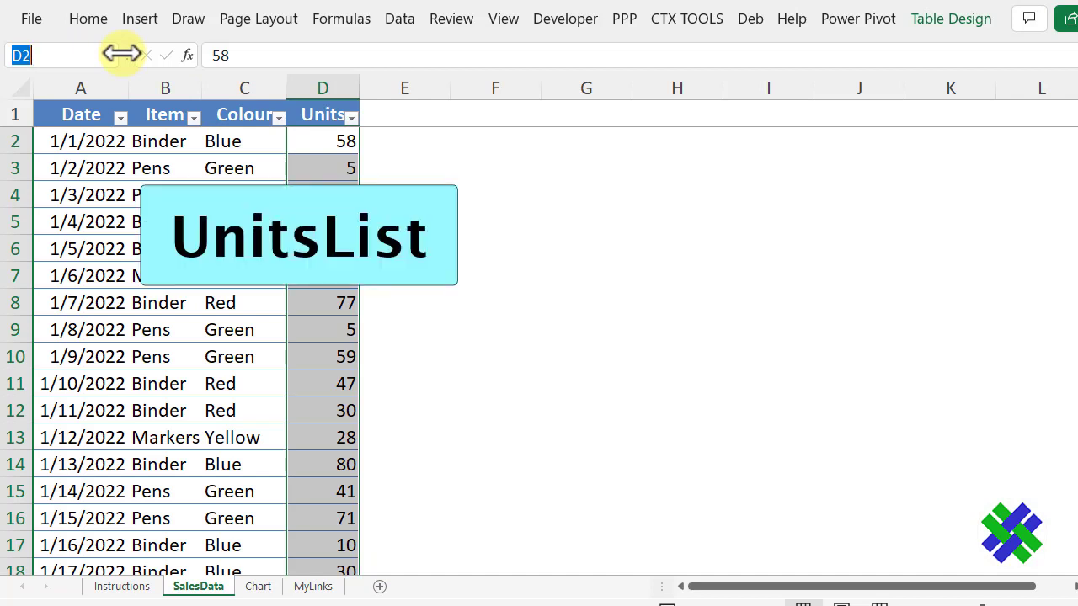
text(UnitsList)
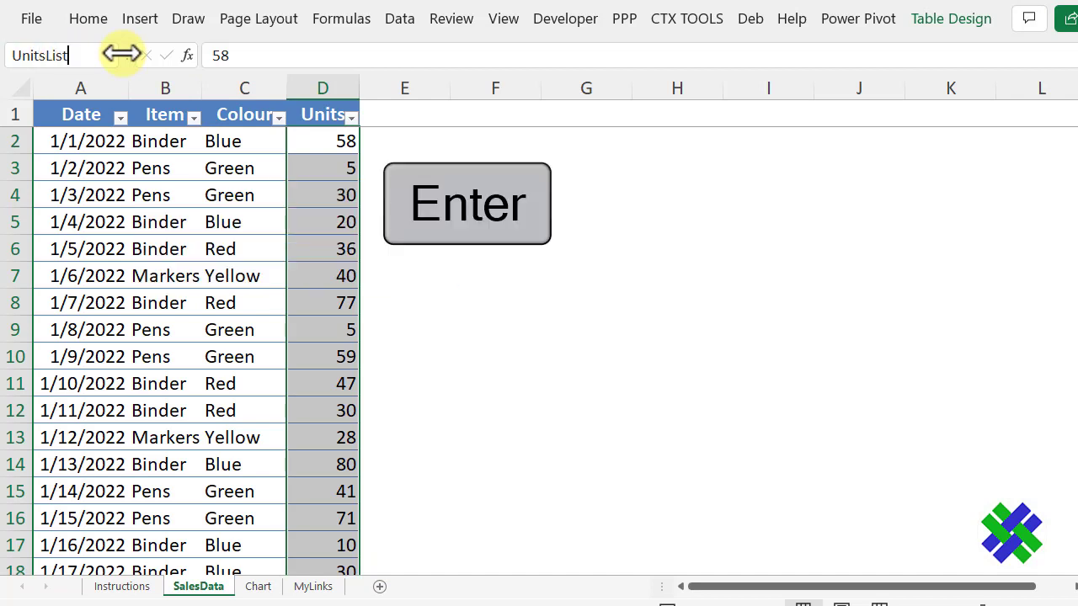
key(Return)
click(108, 56)
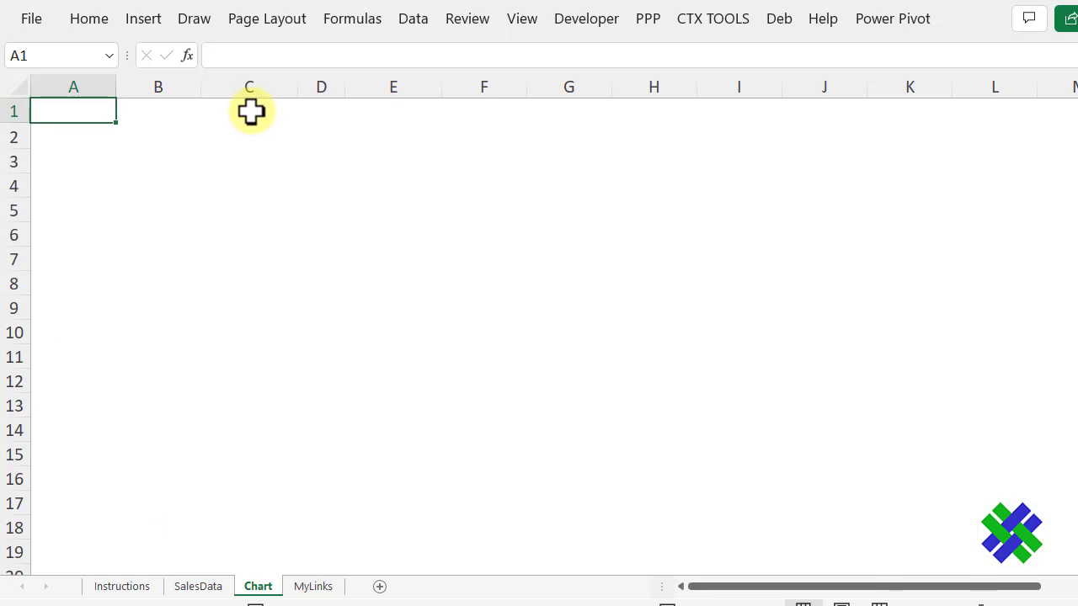
Enter the headings Start in C1 and End in E1 on the Chart sheet.
click(251, 112)
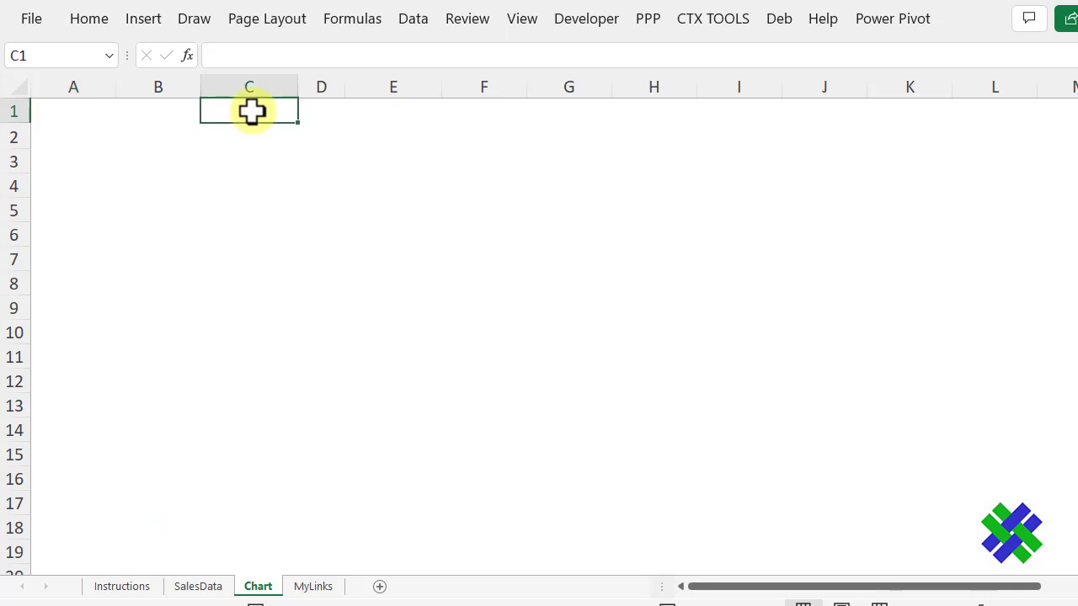
text(Start)
key(Tab)
key(Tab)
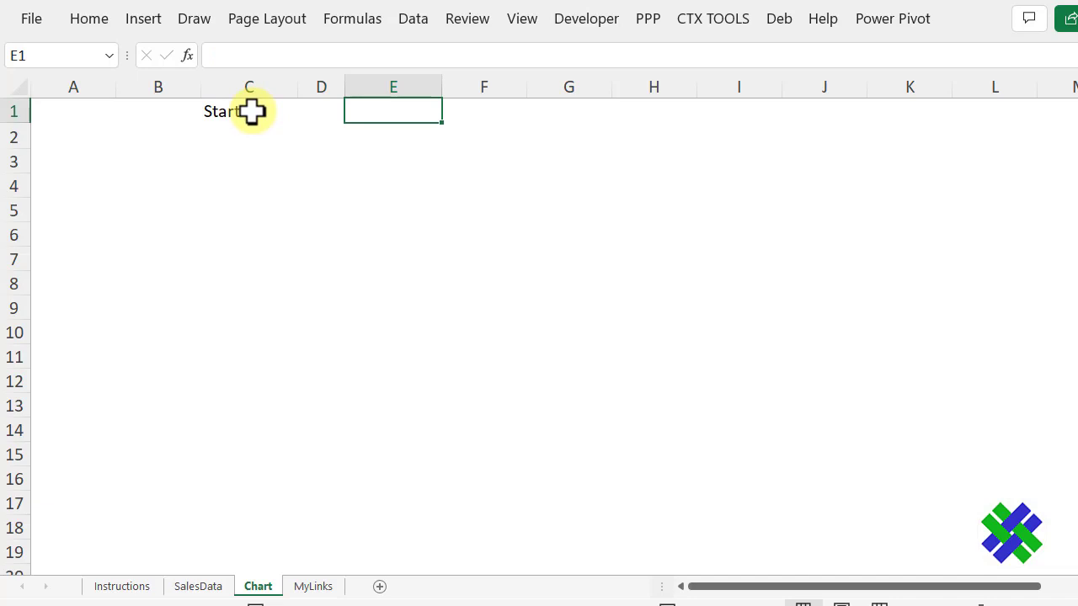
text(End)
key(Return)
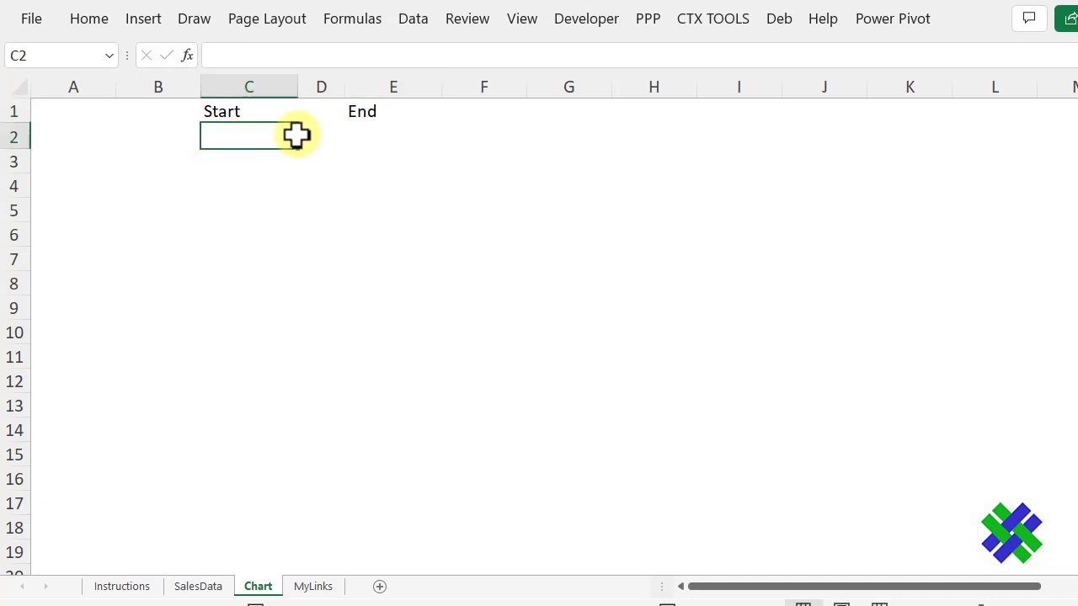
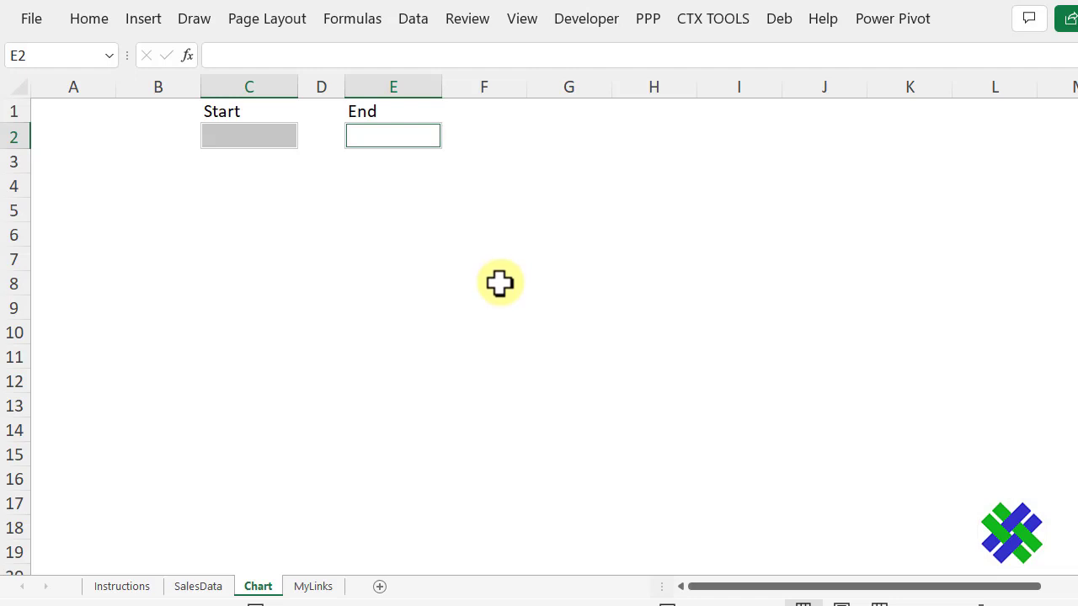
Add list data validation to the start and end date cells C2 and E2, using =DateList as the source.
click(417, 20)
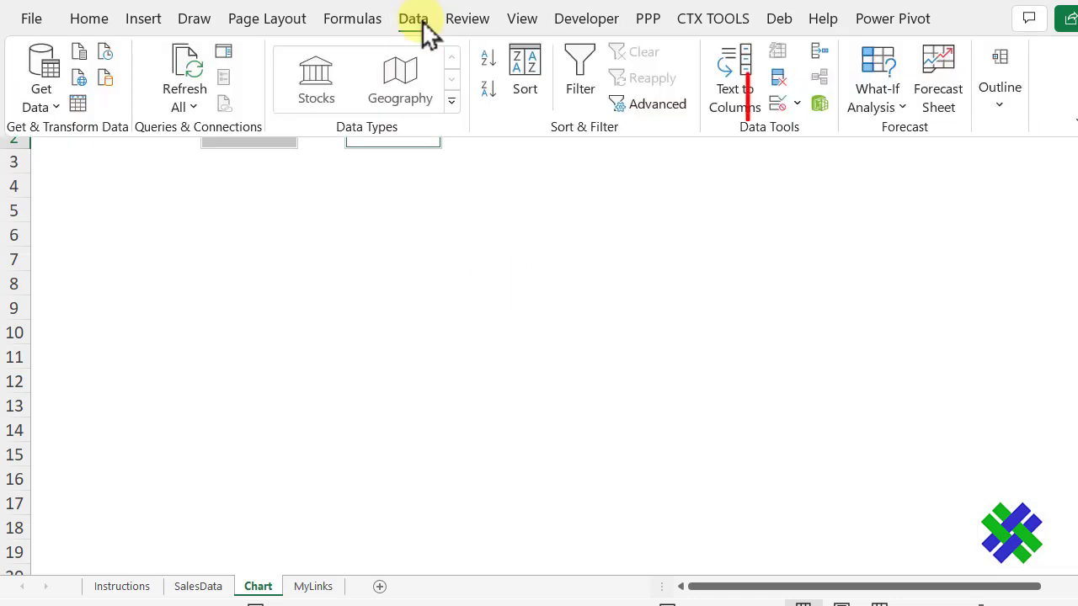
click(787, 110)
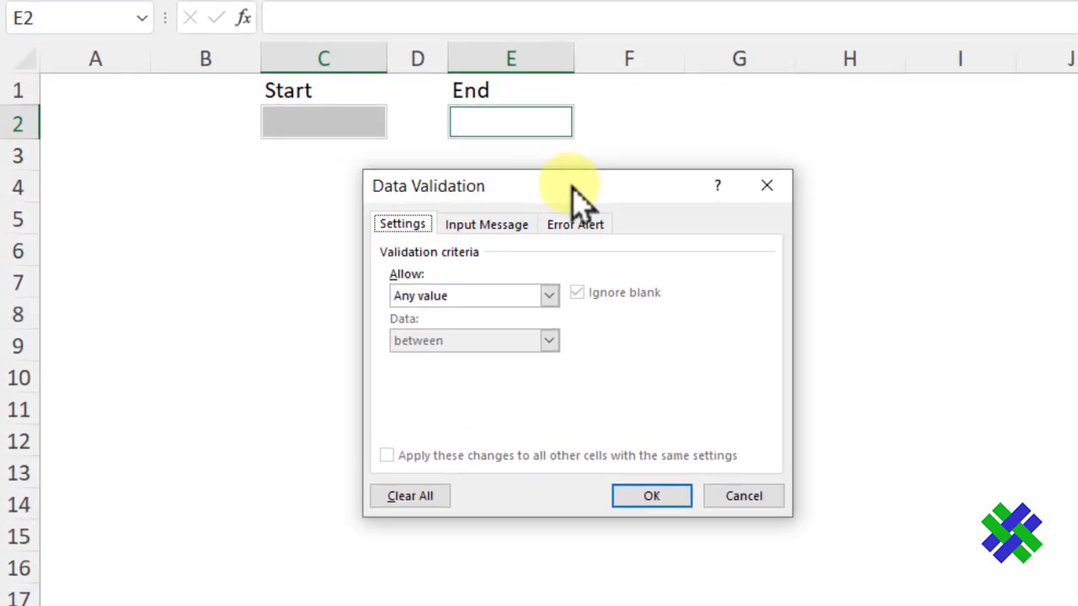
click(564, 298)
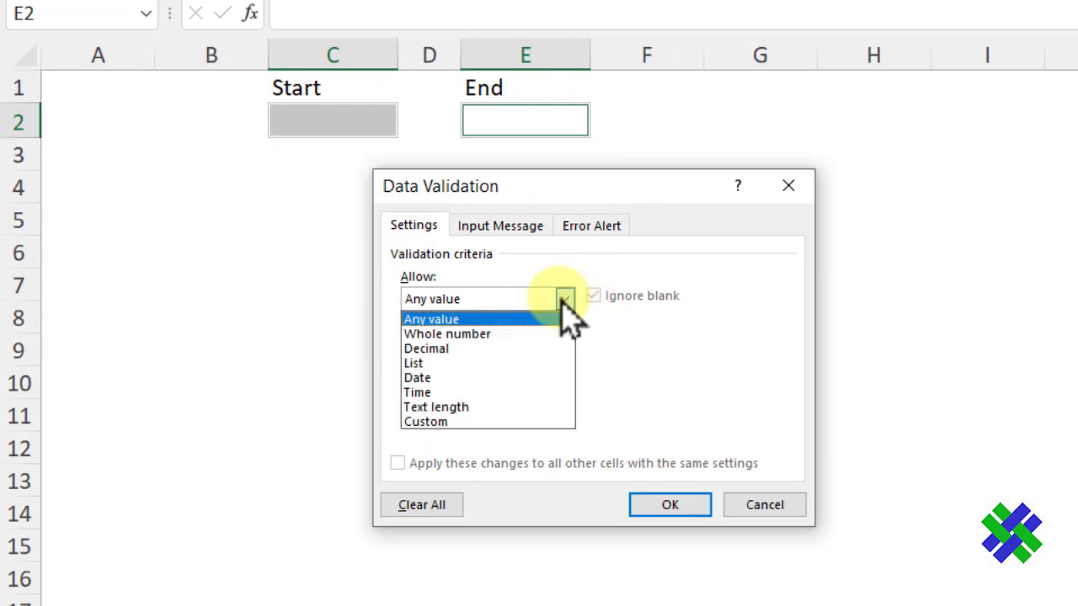
click(453, 367)
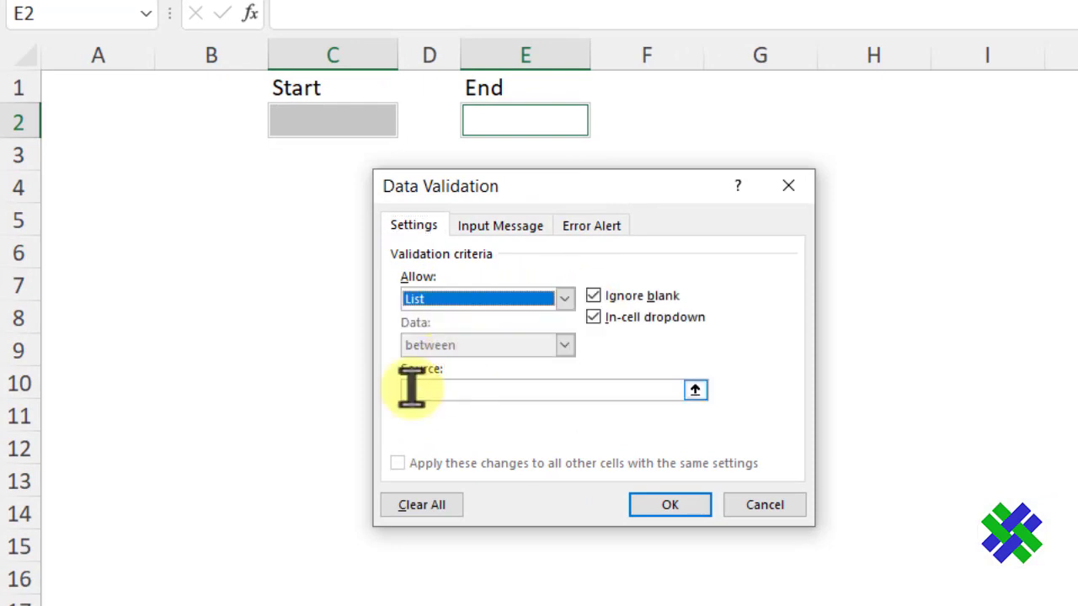
click(522, 389)
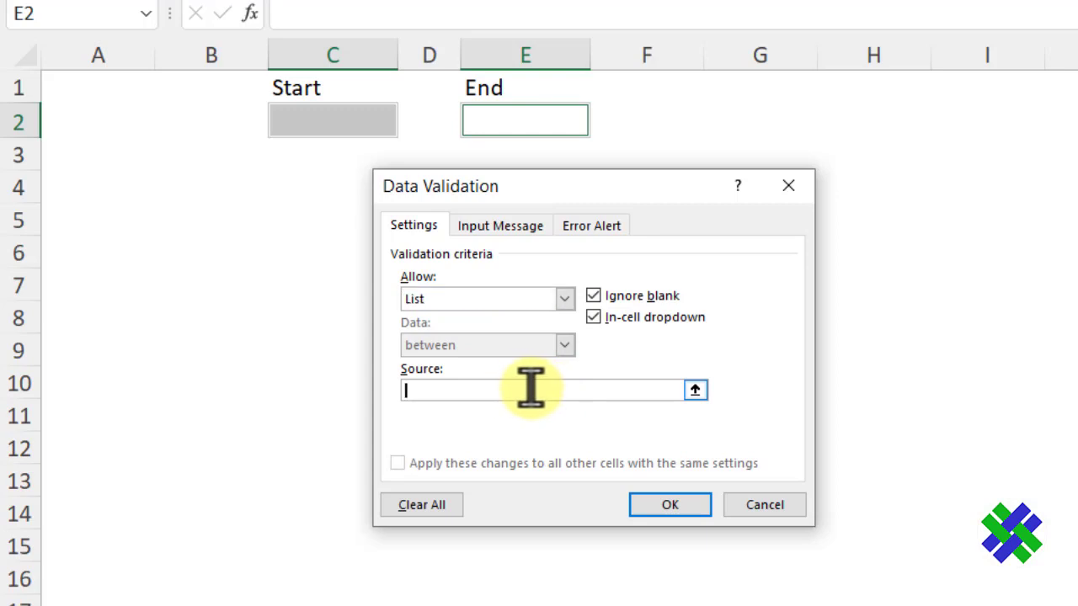
key(F3)
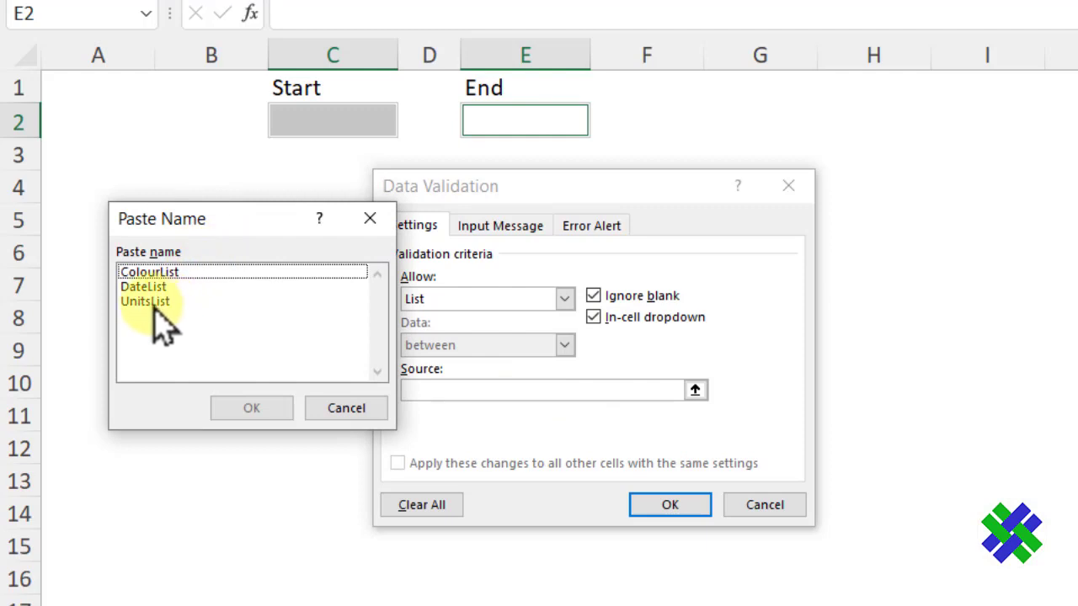
click(145, 288)
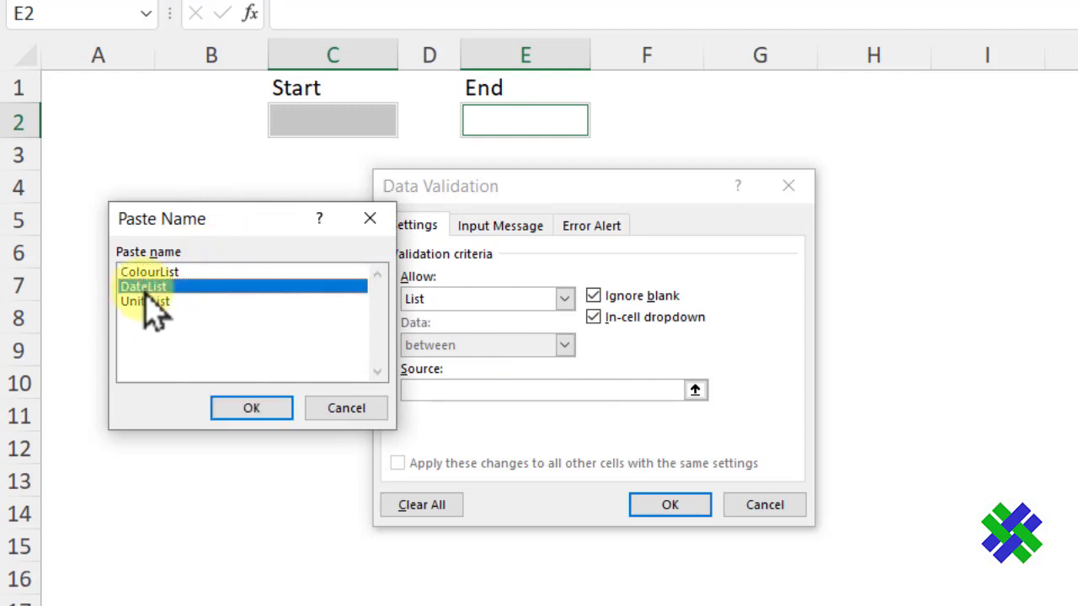
click(260, 412)
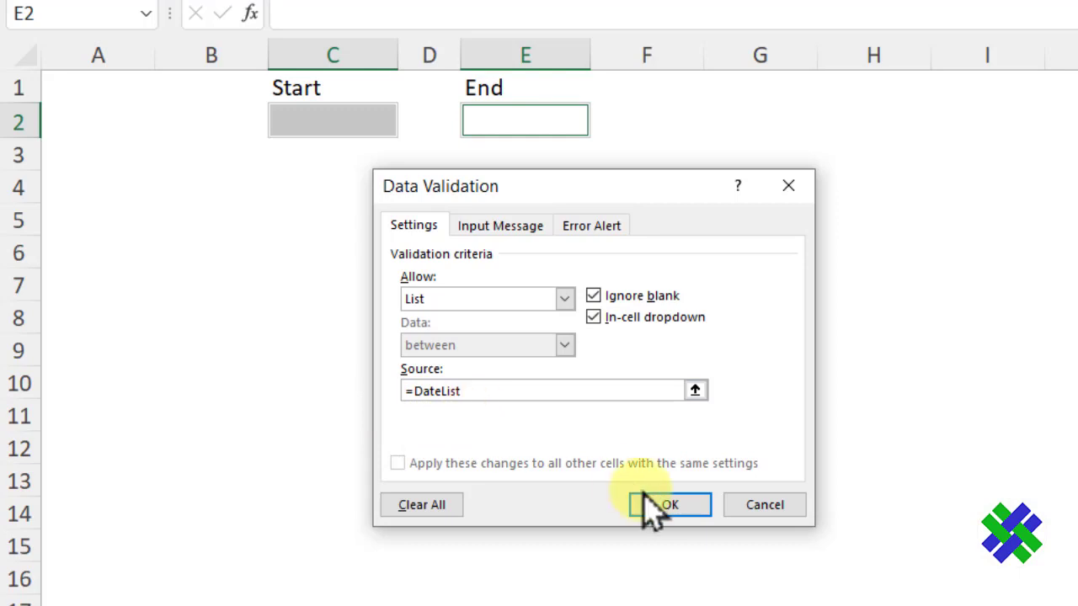
click(671, 505)
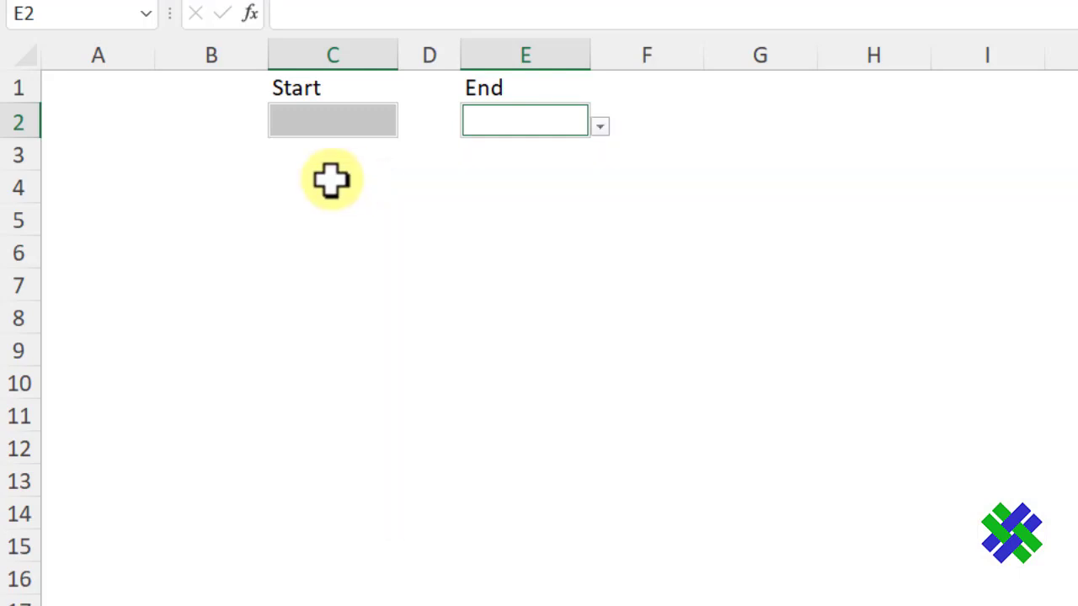
Choose 1/4/2022 as the start date in C2 and 1/15/2022 as the end date in E2 from their drop-down lists.
click(330, 181)
click(332, 121)
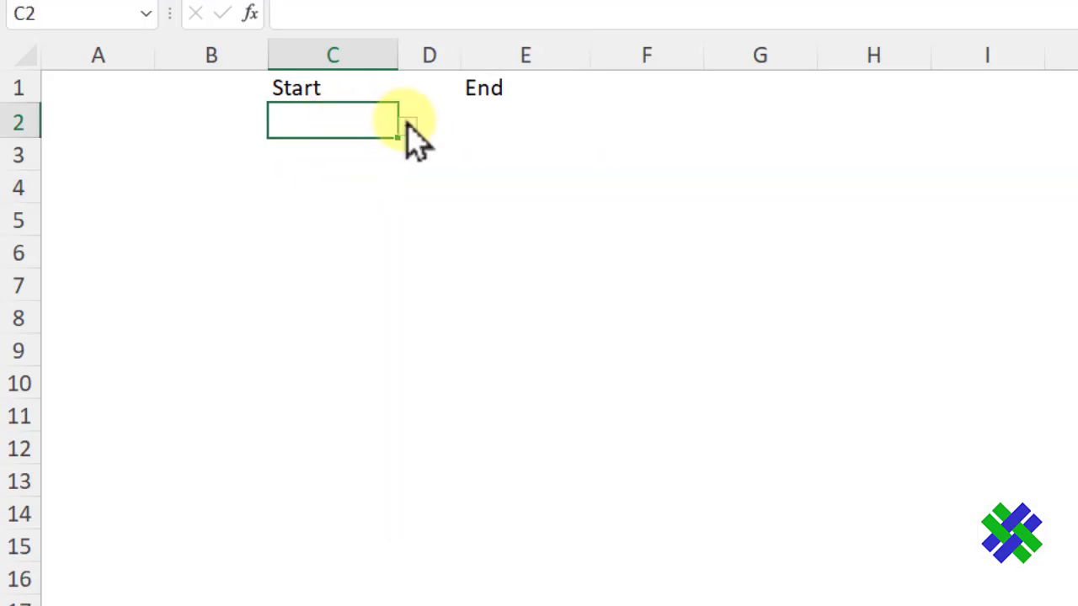
click(407, 123)
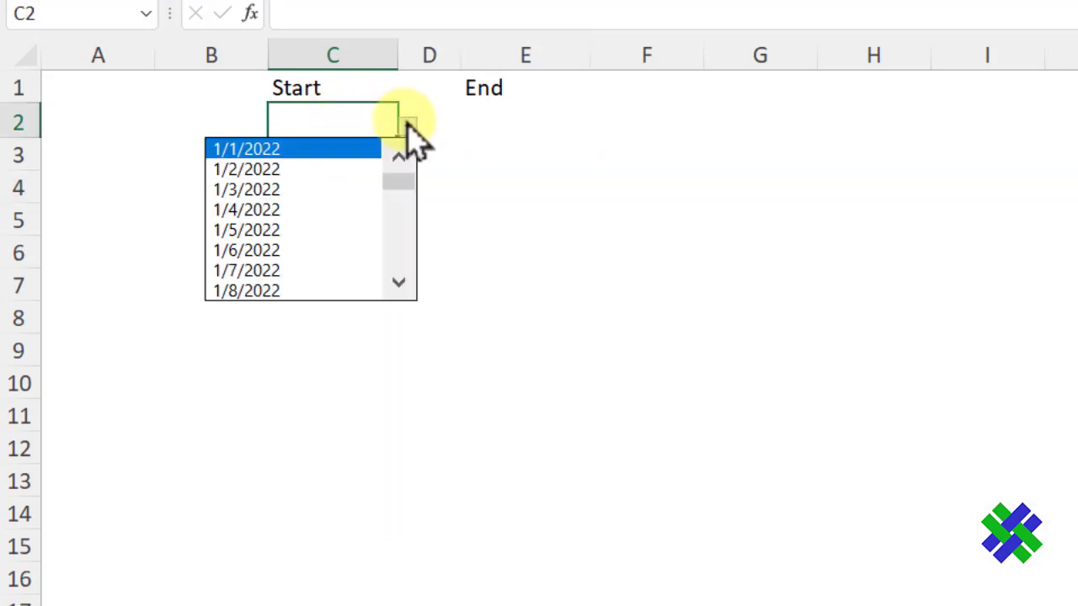
click(303, 209)
click(488, 120)
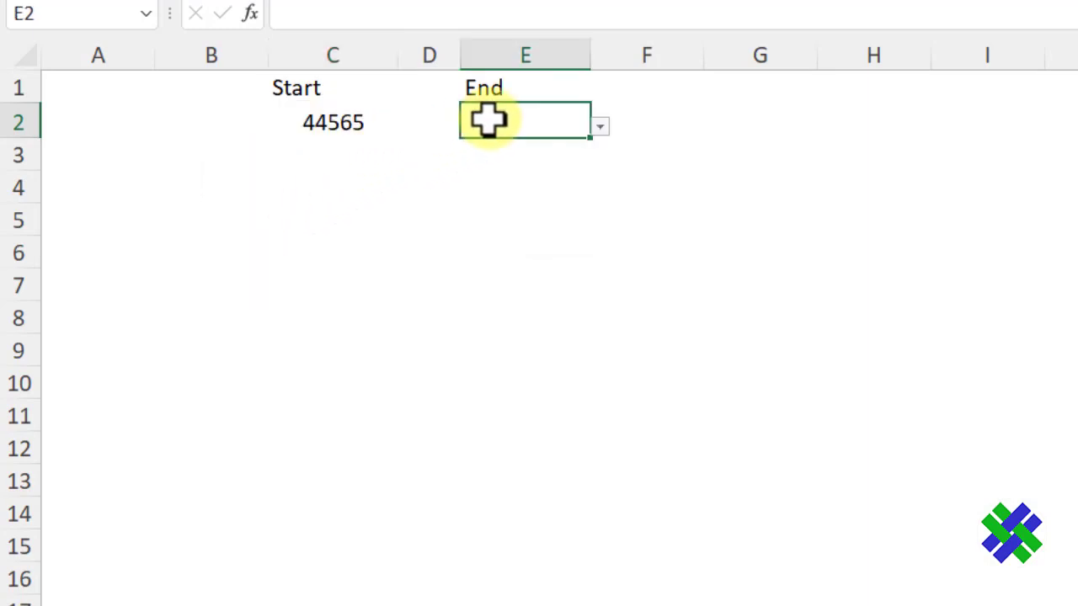
click(599, 126)
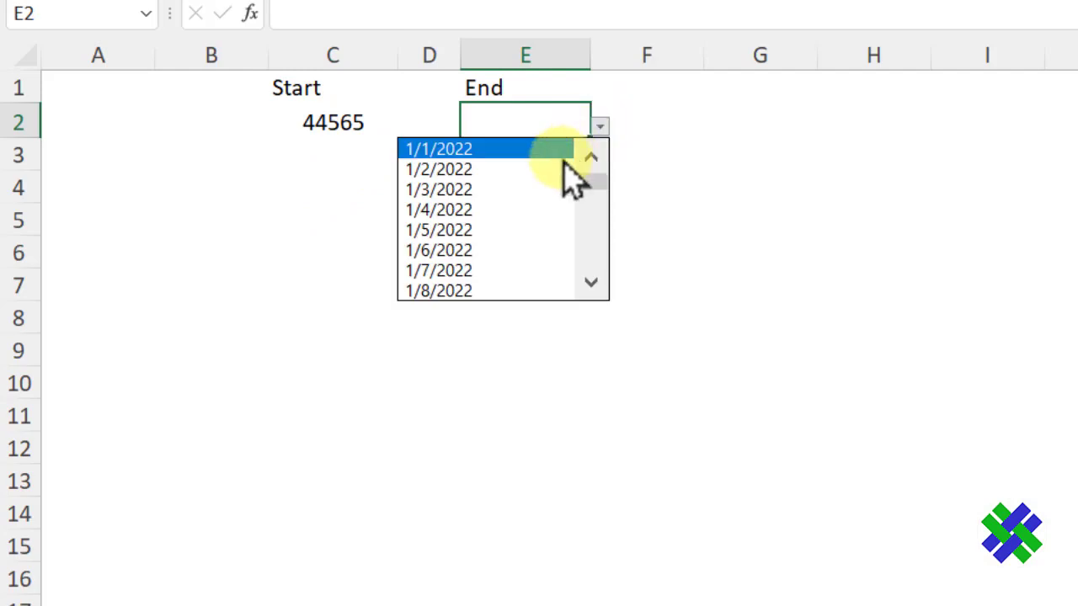
click(592, 278)
click(487, 271)
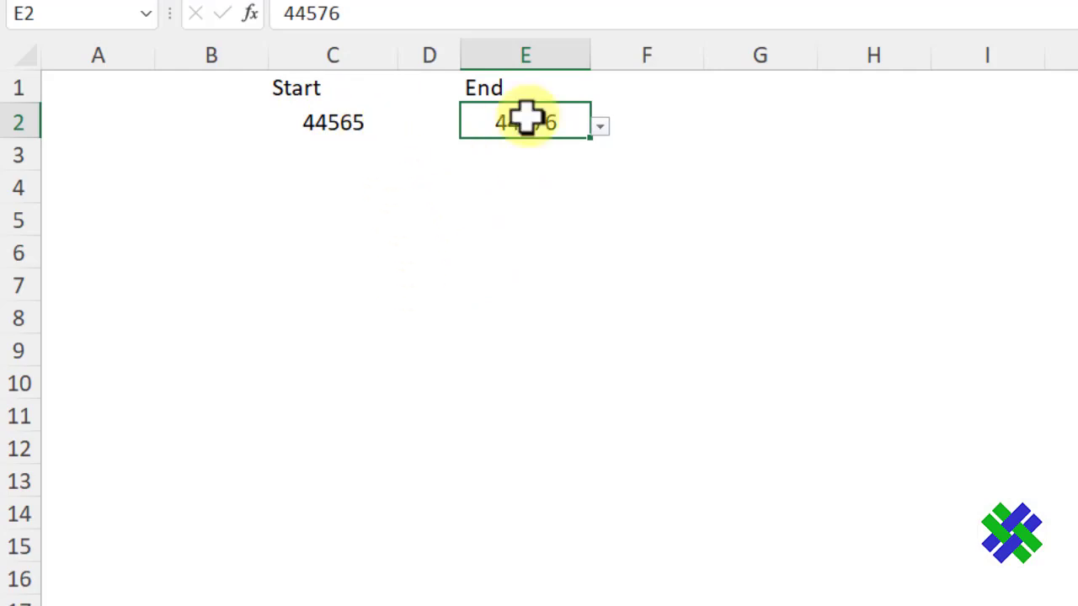
Apply All Borders to the start and end date cells C2 and E2.
click(364, 121)
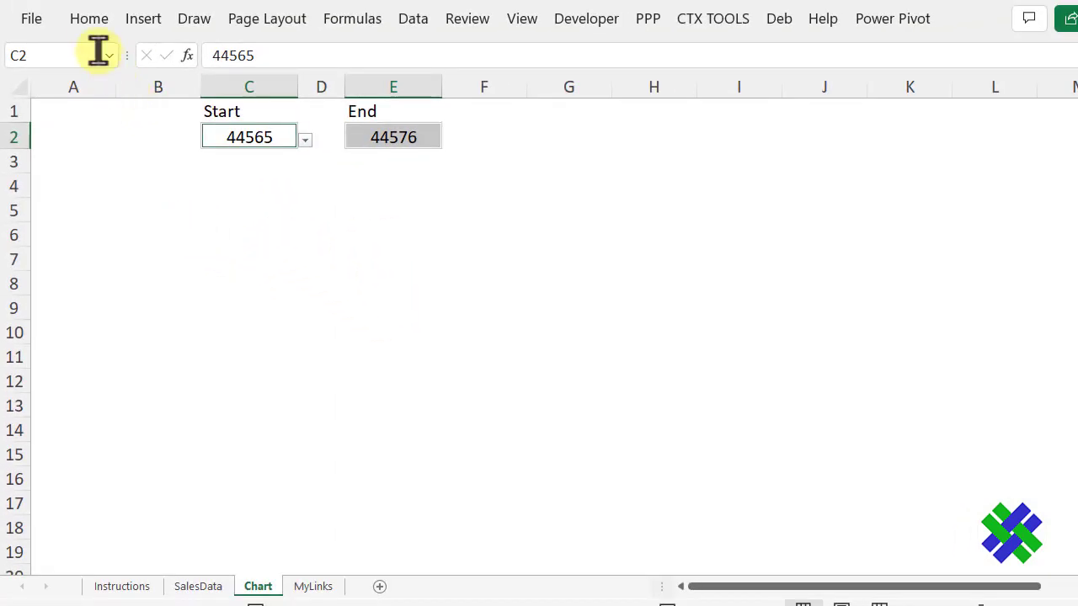
click(96, 20)
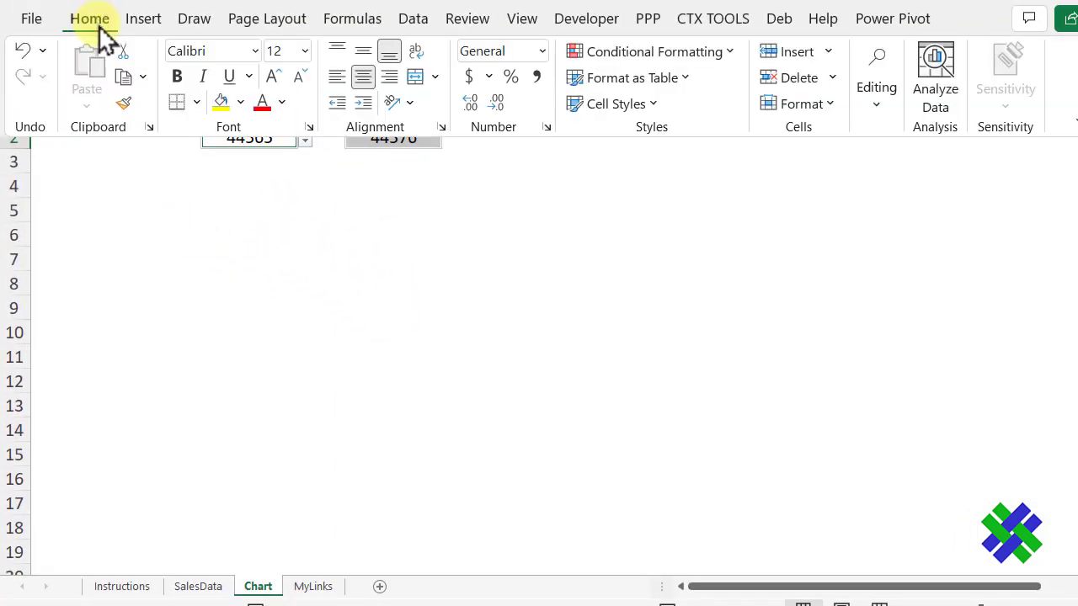
click(196, 102)
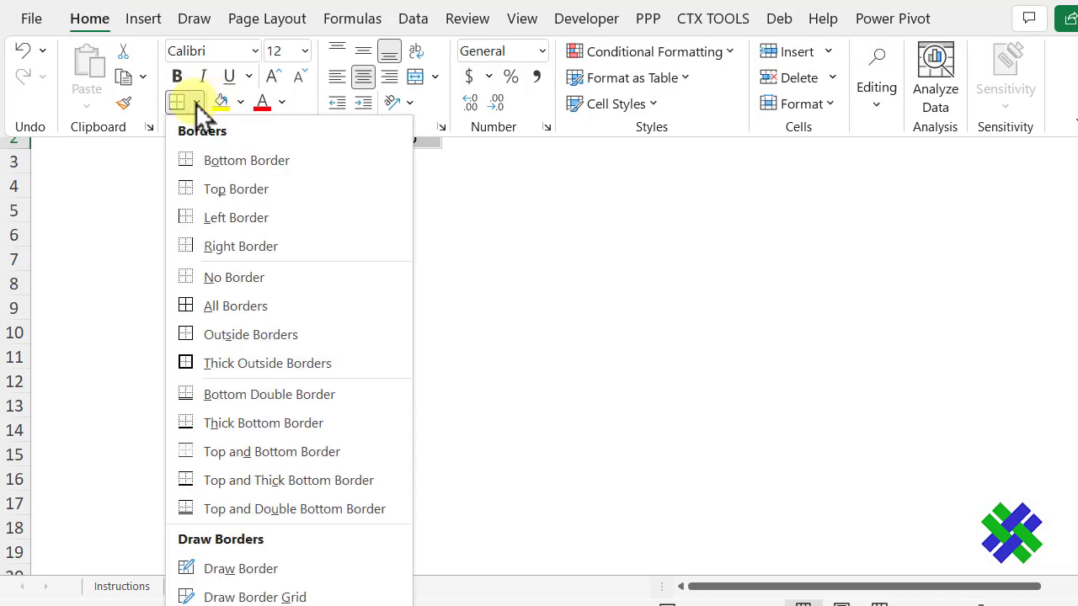
click(226, 305)
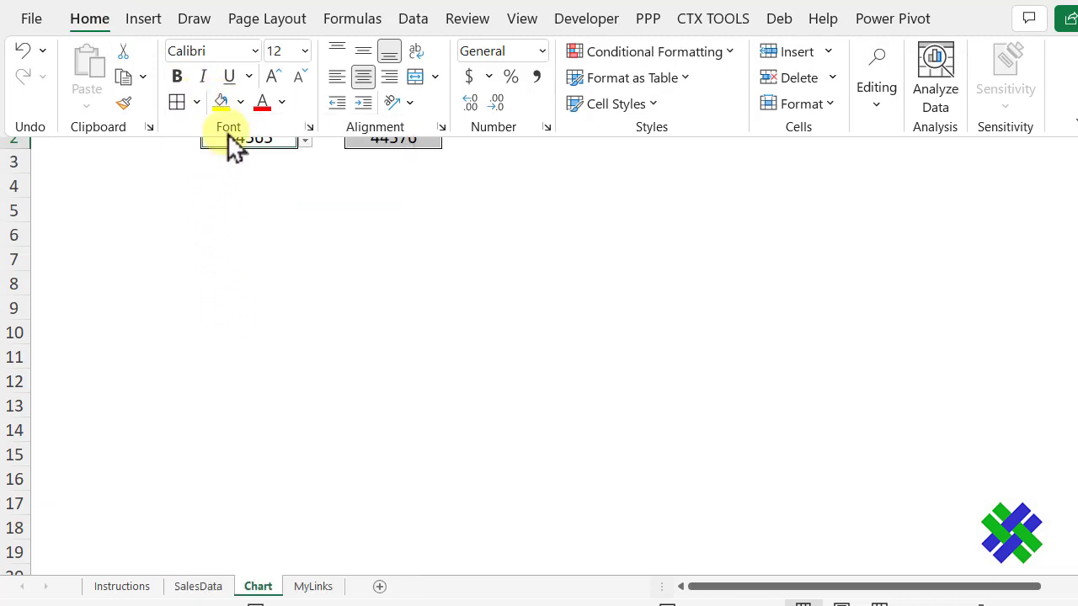
Give the start and end date cells a light green fill and the Short Date number format.
click(240, 103)
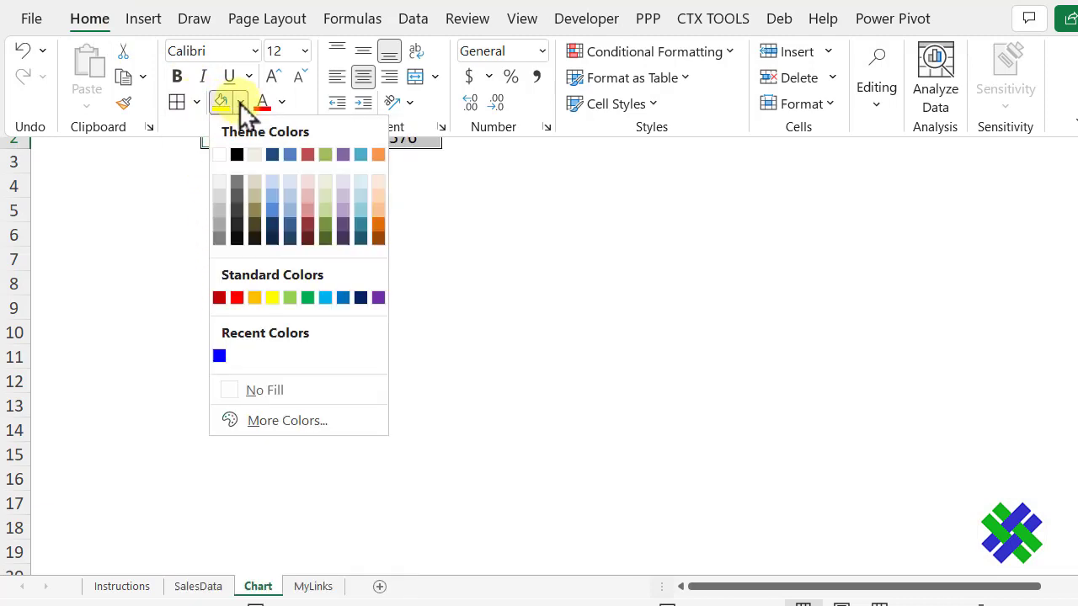
click(326, 183)
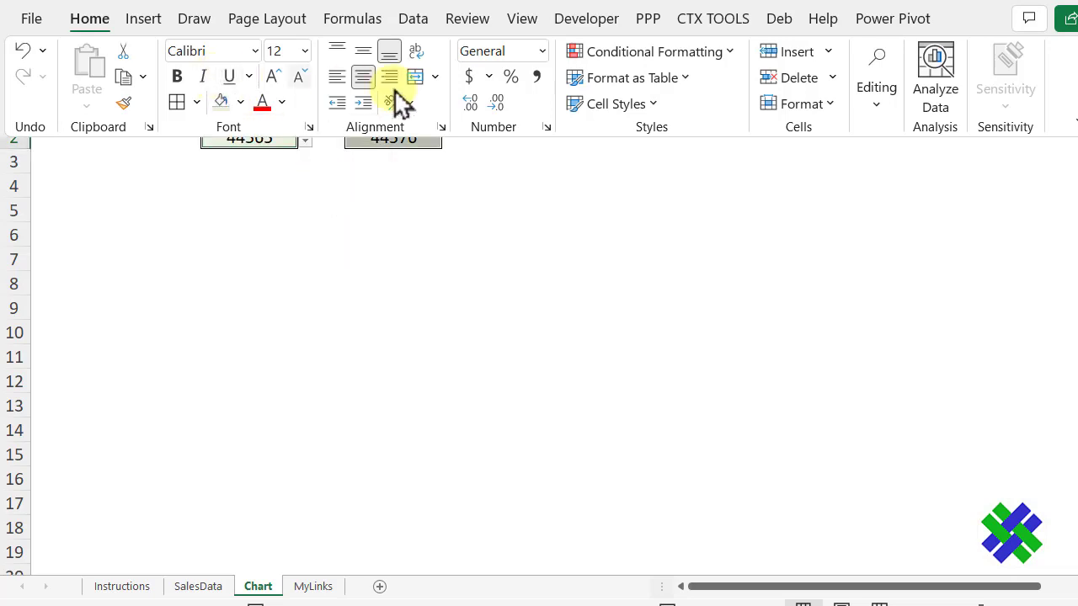
click(543, 51)
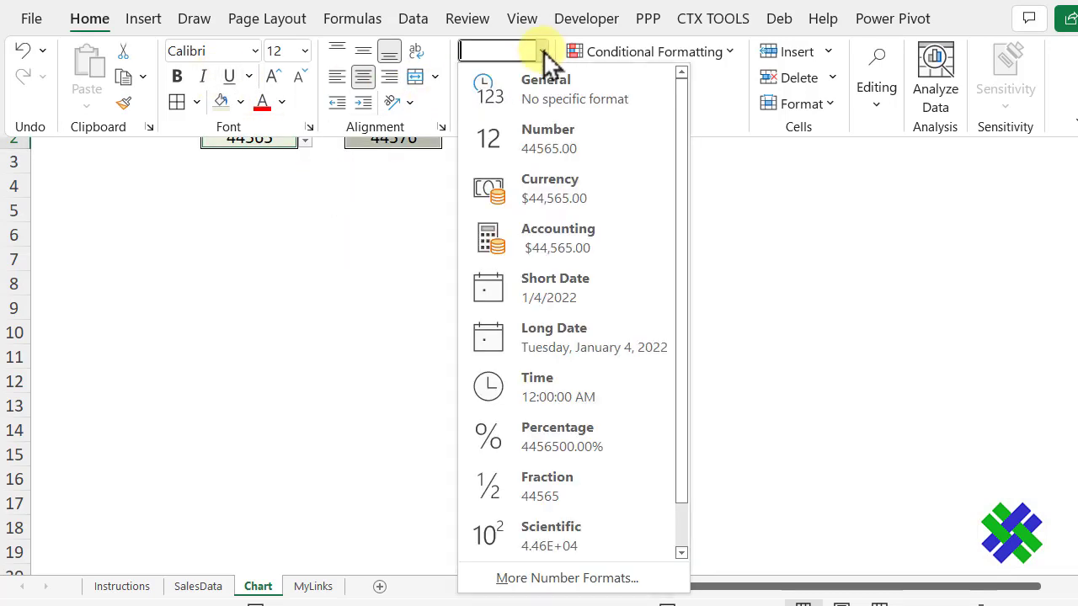
click(538, 285)
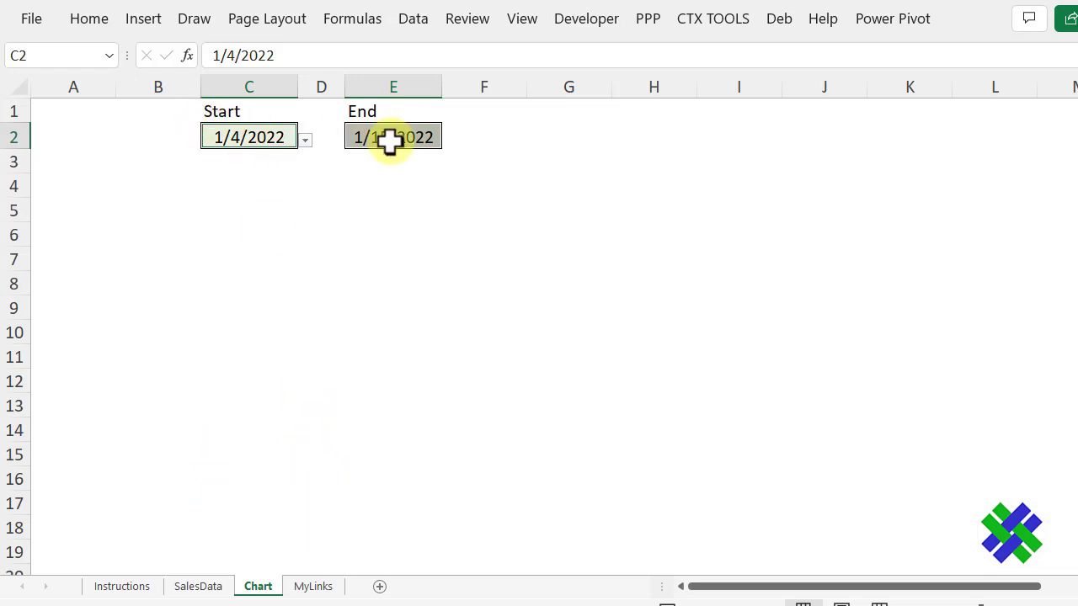
Enter the colour labels Red, Yellow, Green and Blue in cells B15 to B18.
click(132, 450)
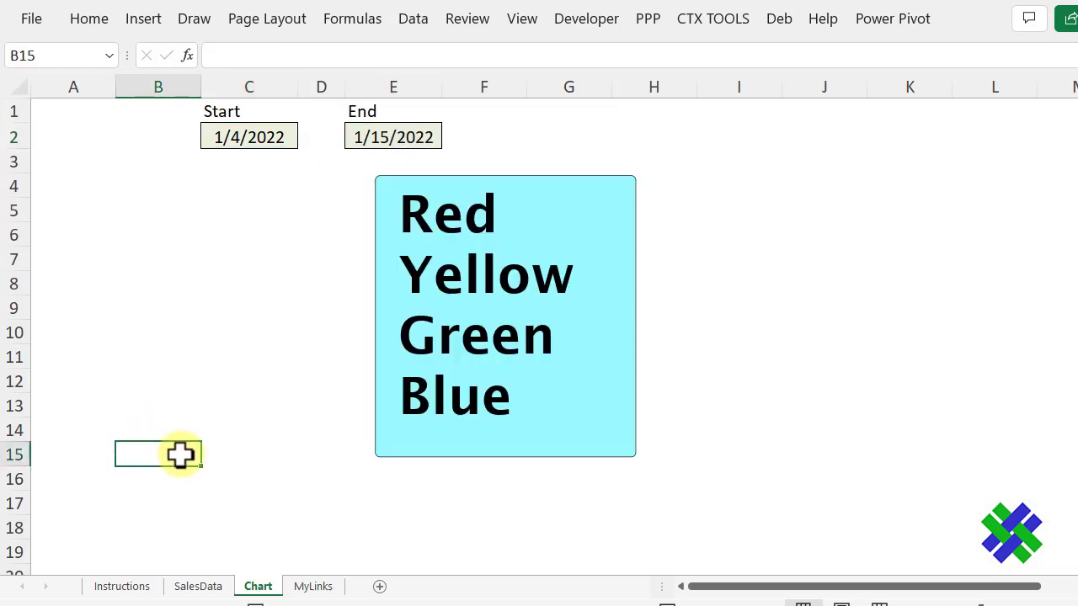
text(Red)
key(Return)
text(Yellow)
key(Return)
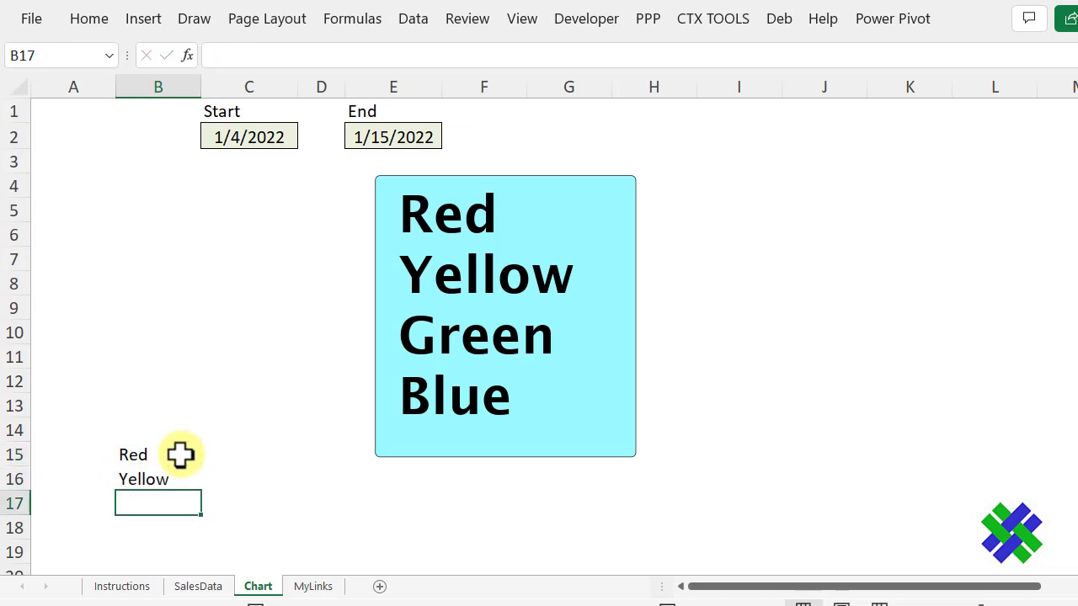
text(Green)
key(Return)
text(Blue)
key(Return)
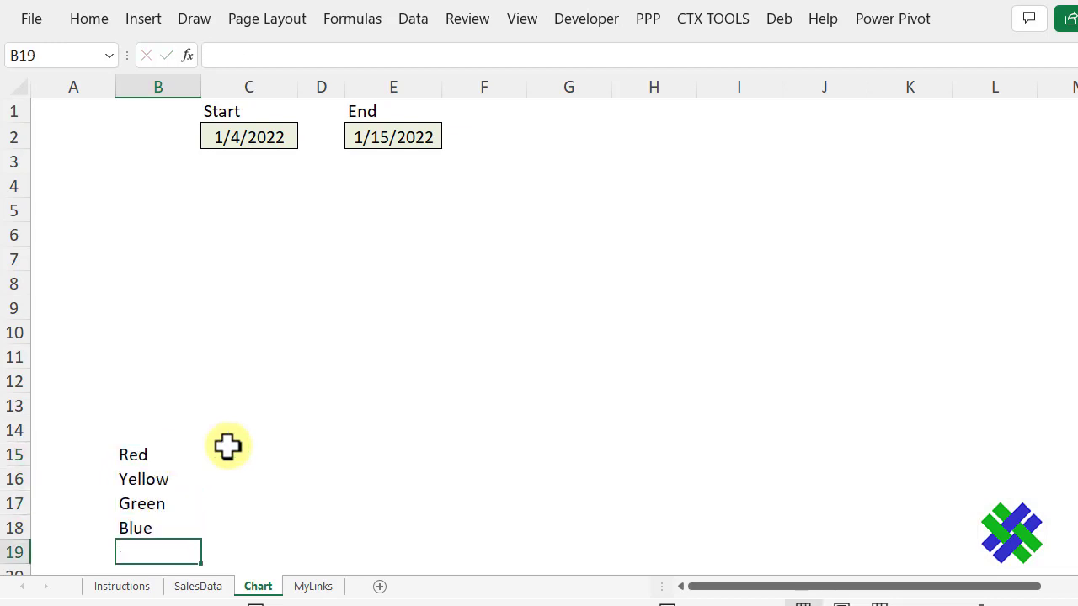
Start a SUMIFS formula in C15 with UnitsList as the sum range and DateList as the first criteria range.
drag(231, 447, 226, 527)
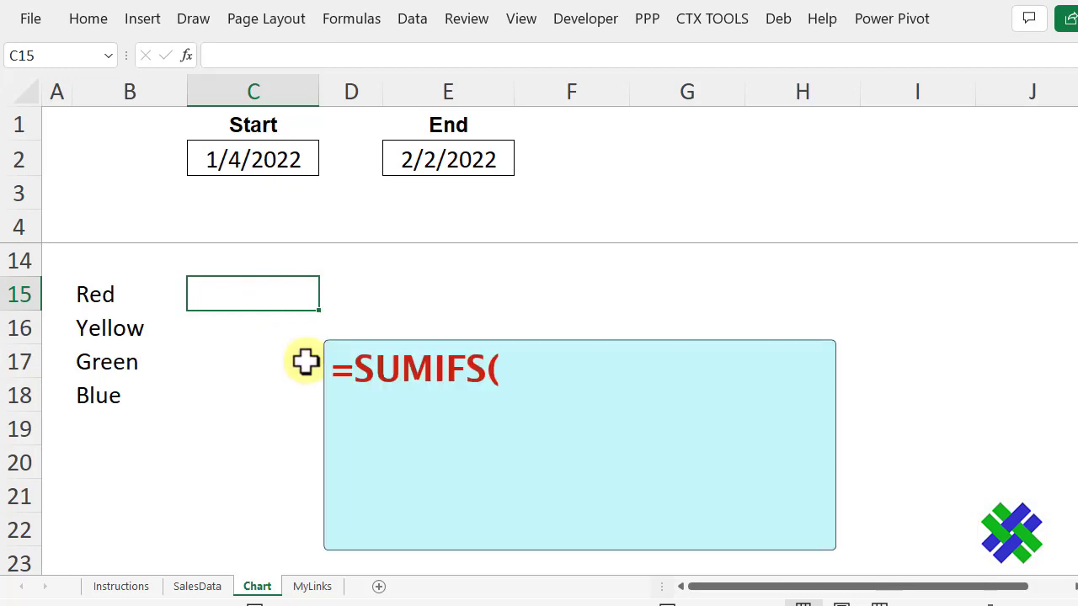
text(=sumifs()
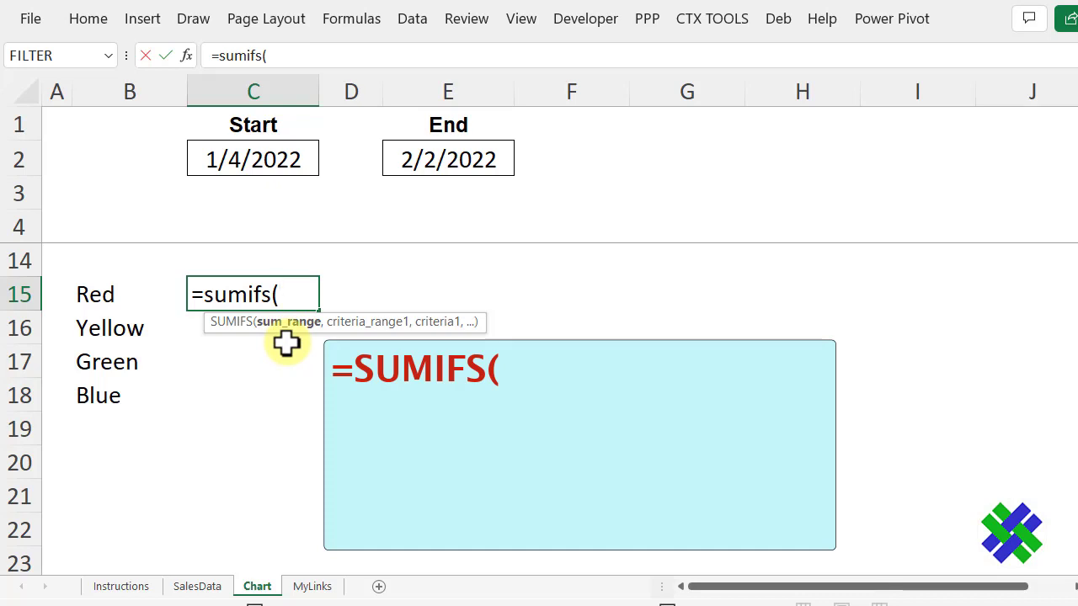
text(units)
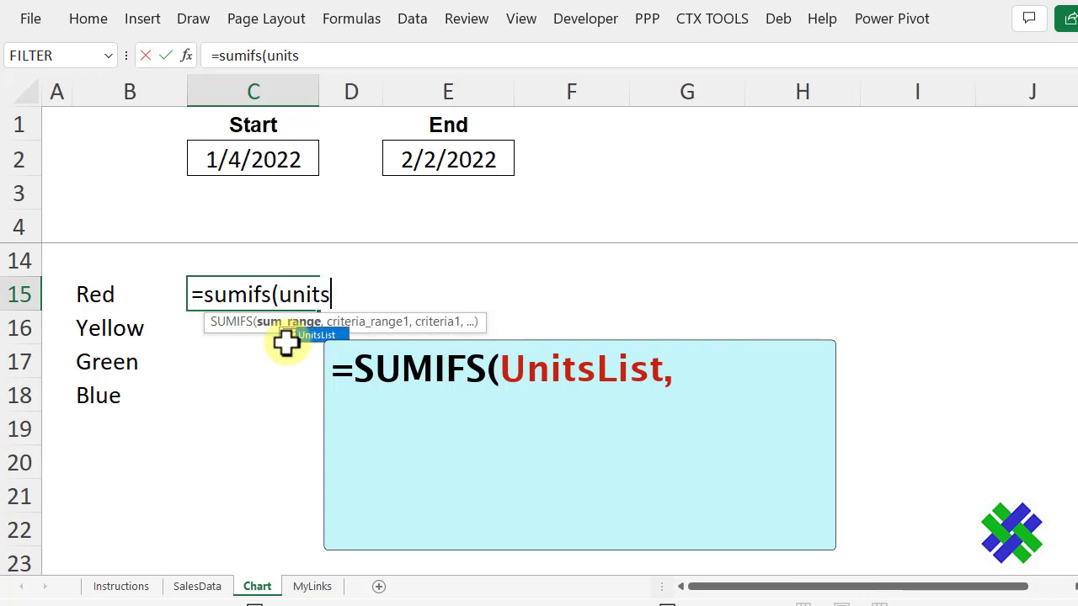
key(Tab)
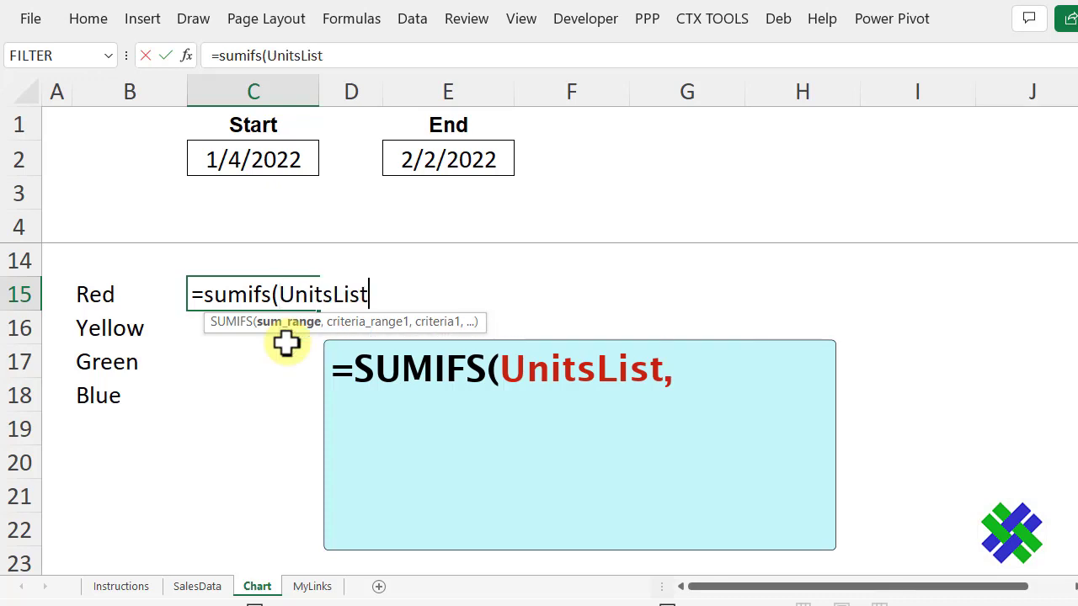
text(,)
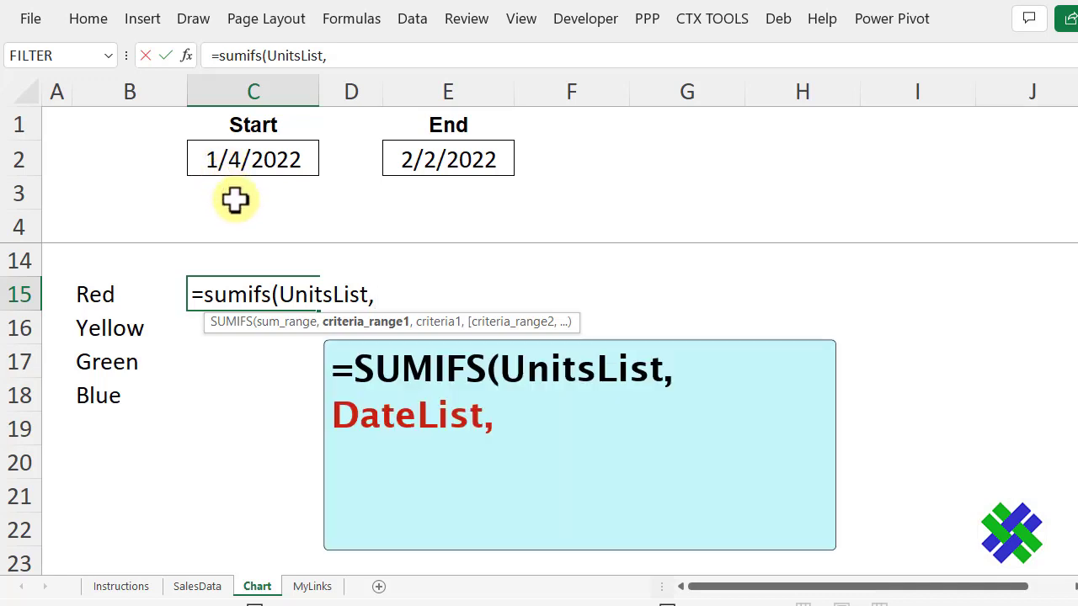
text(datel)
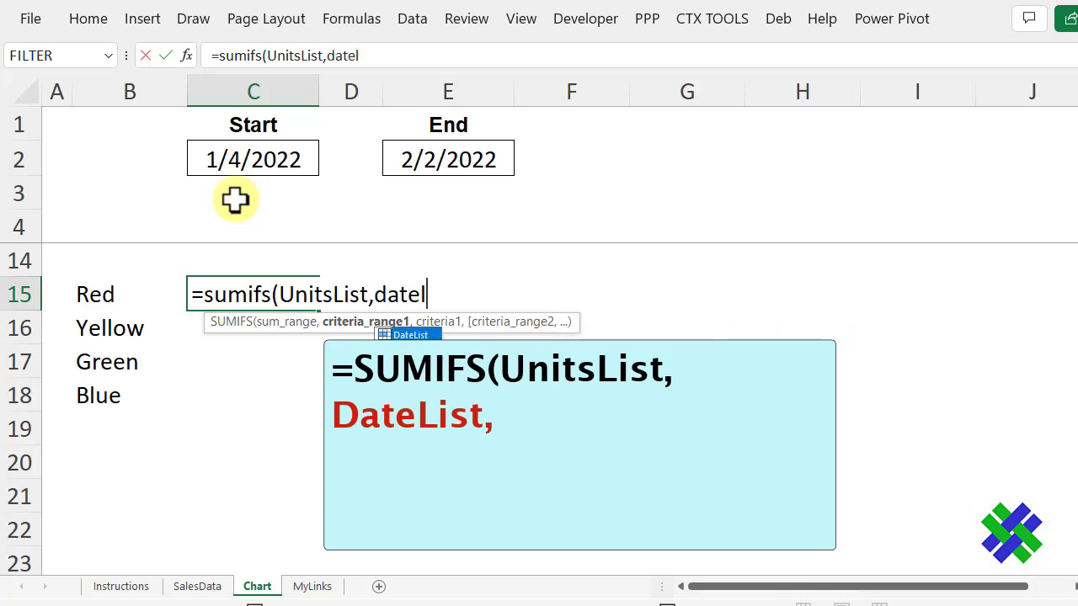
key(Tab)
text(,)
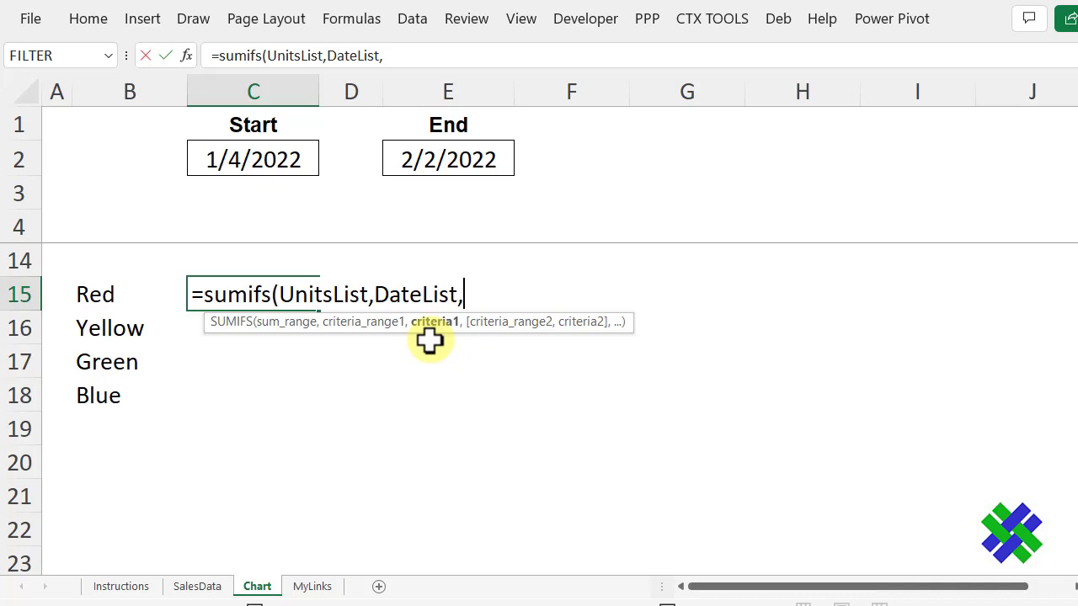
Add the first date criterion ">="&$C$2 to the SUMIFS formula, with an absolute reference to the start date cell.
text(")
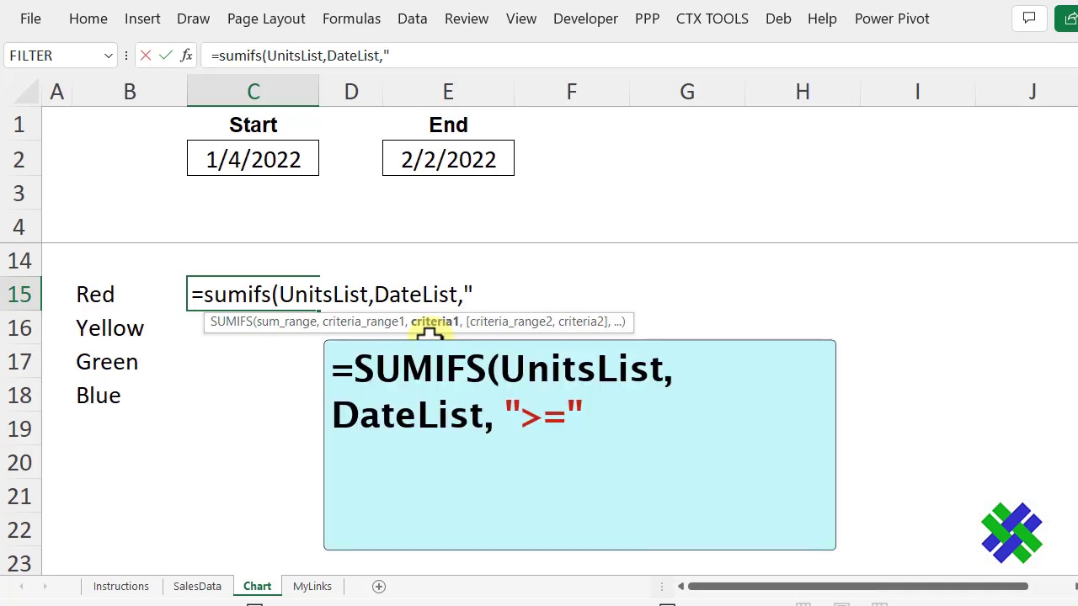
text(>="&)
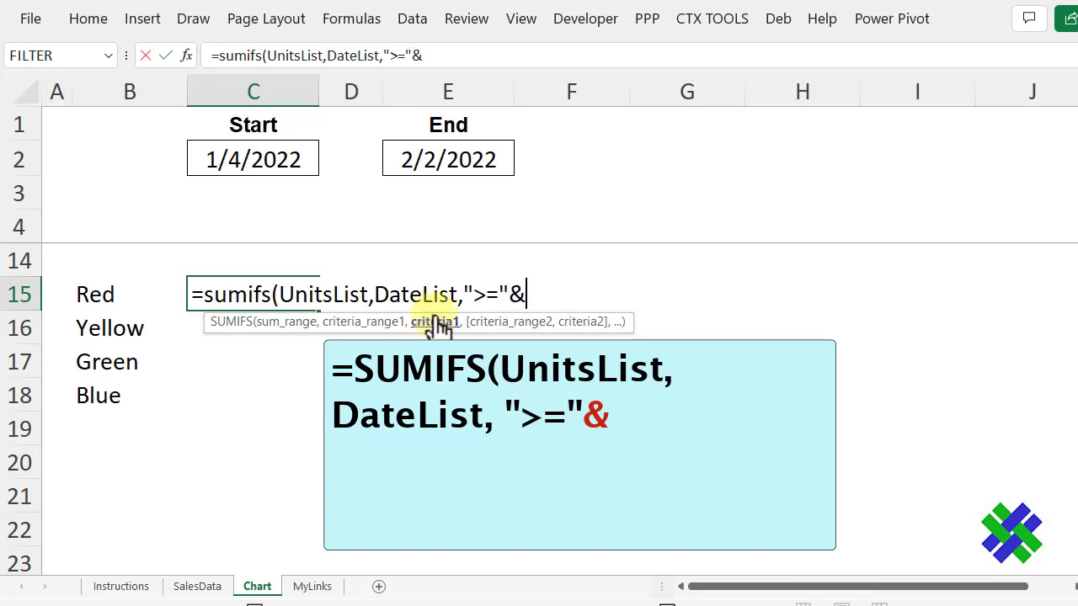
click(253, 159)
key(F4)
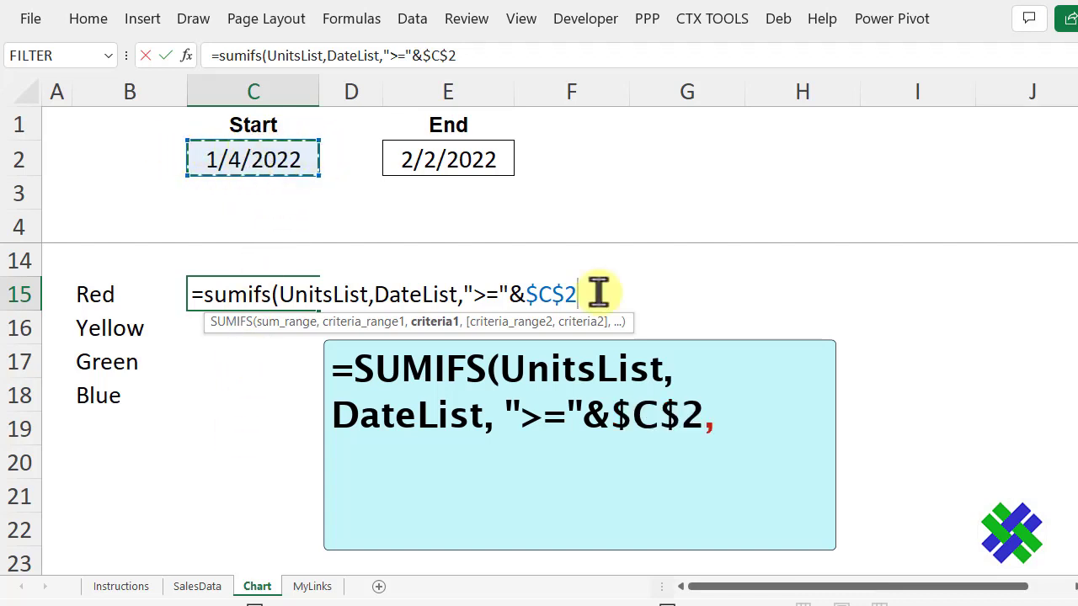
Add DateList as the second criteria range with the criterion "<="&$E$2, referencing the end date cell absolutely.
text(,DateList)
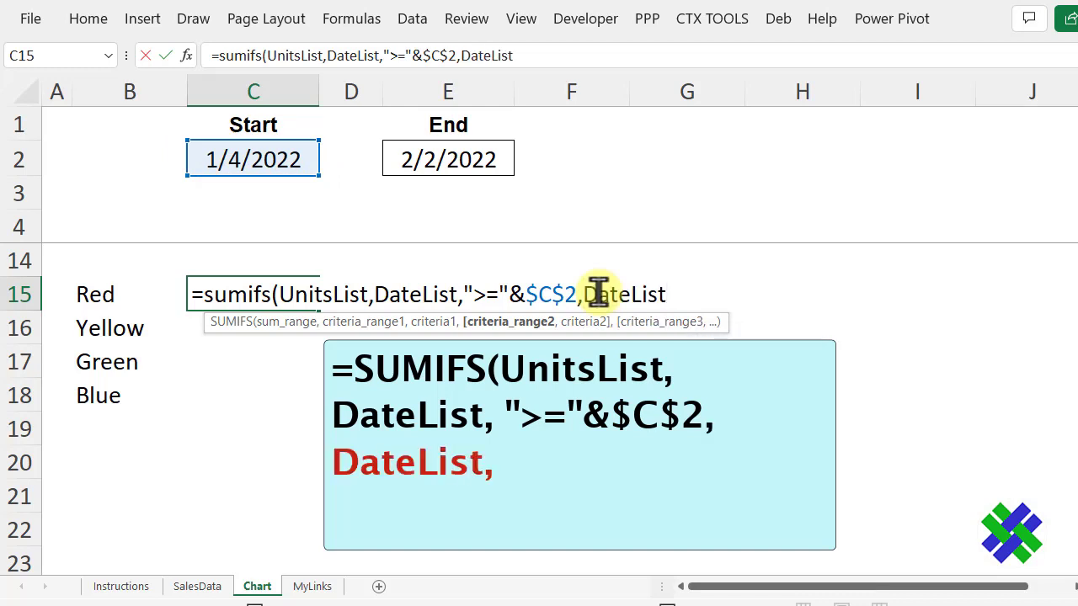
text(,)
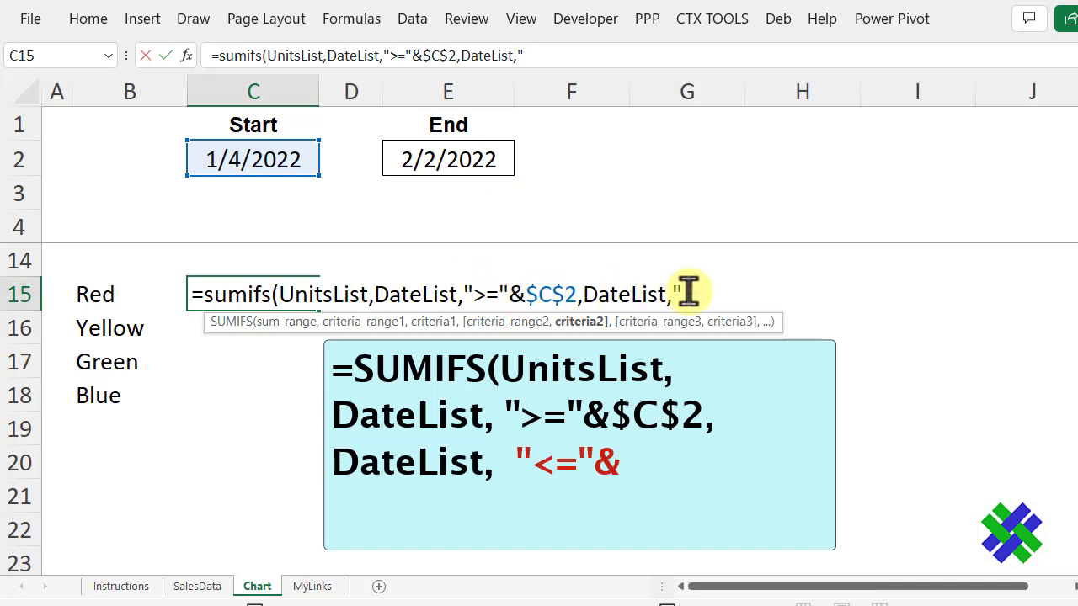
text(&)
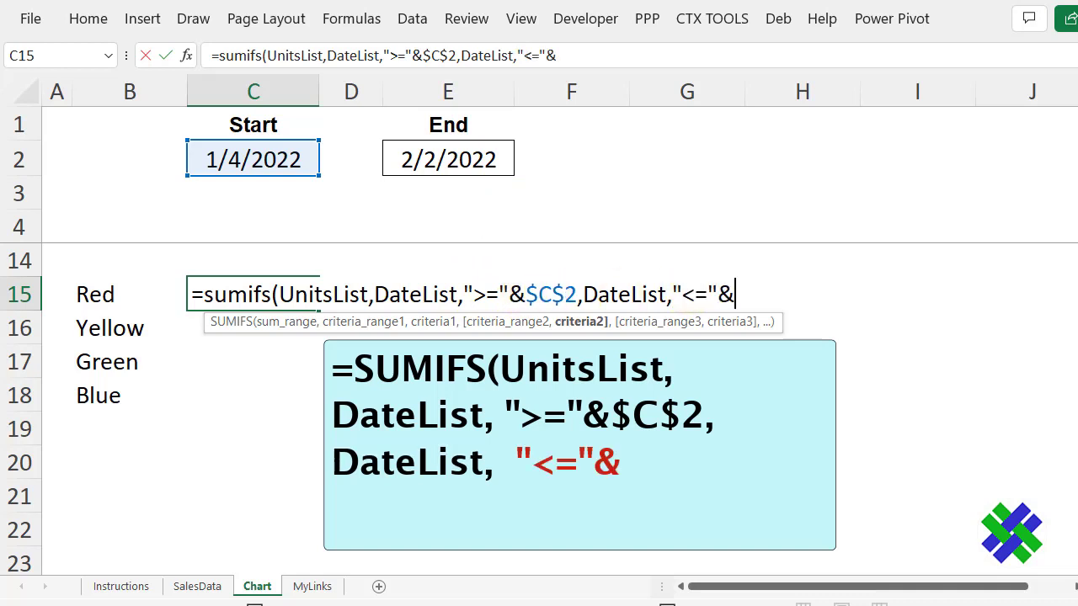
click(439, 153)
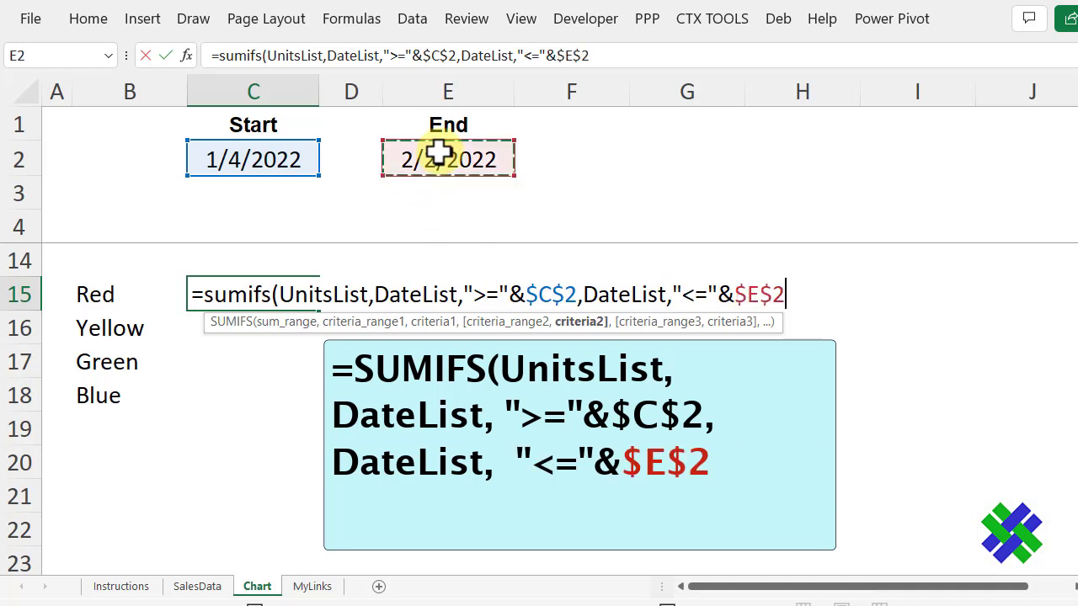
Complete the SUMIFS formula with ColourList as the third criteria range and B15 as its criterion, and copy it down to C18.
text(,)
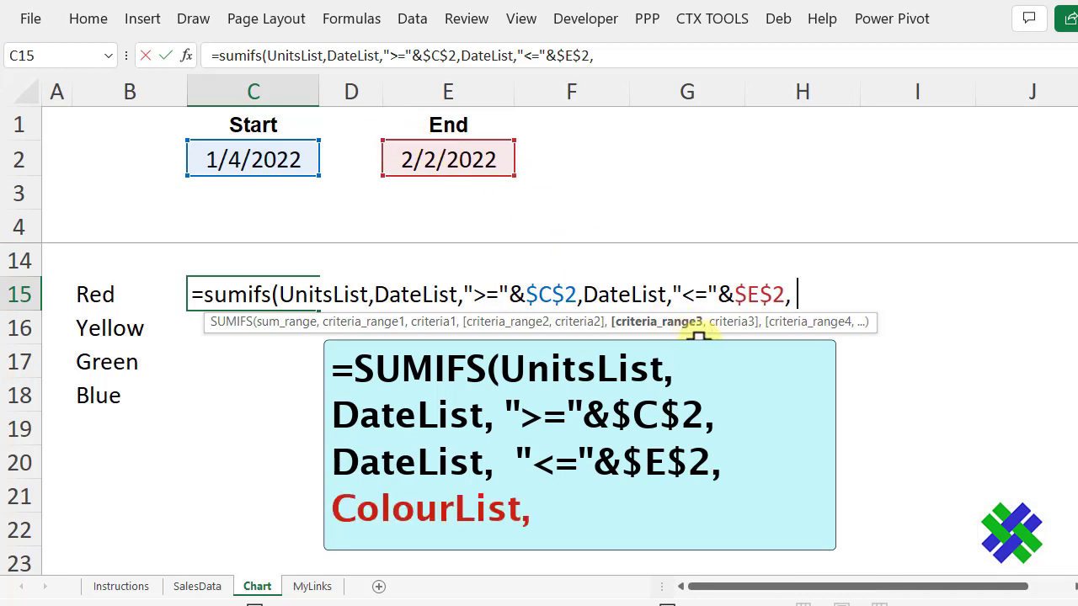
text( col)
key(Tab)
text(,)
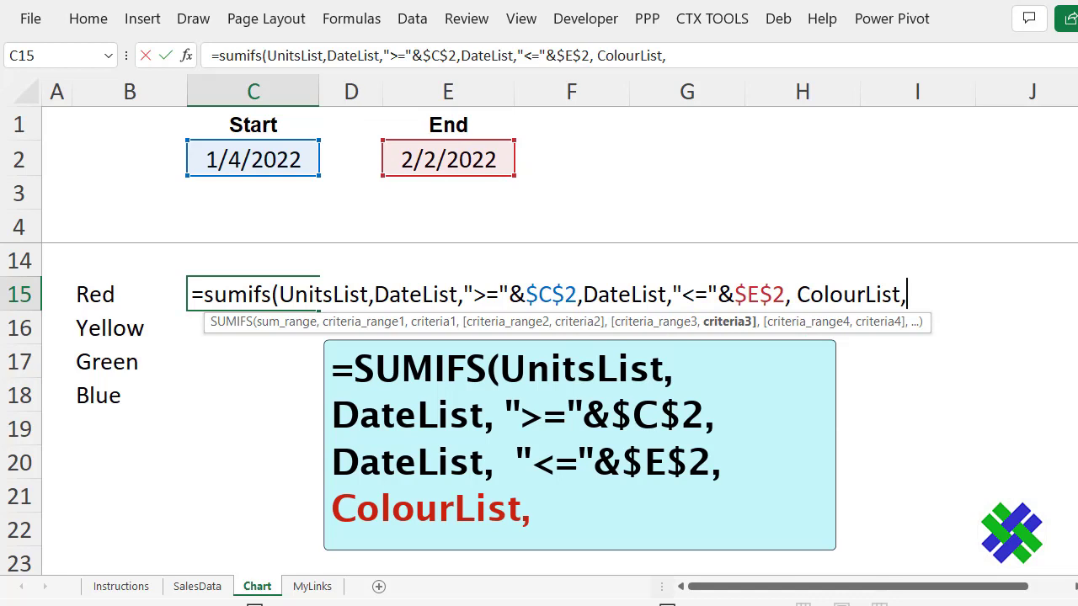
click(118, 289)
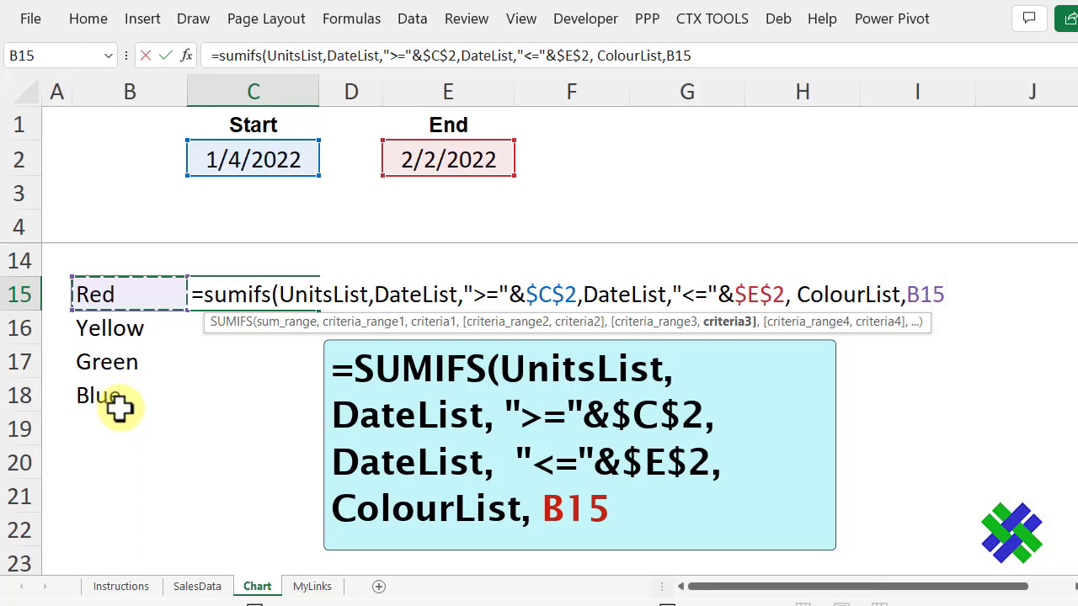
text())
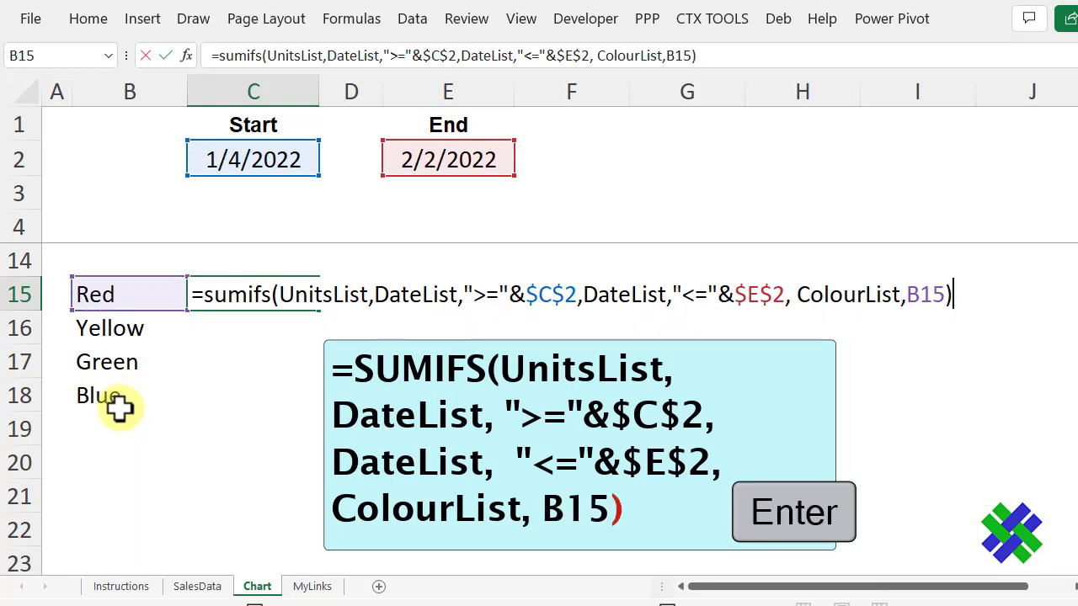
key(Return)
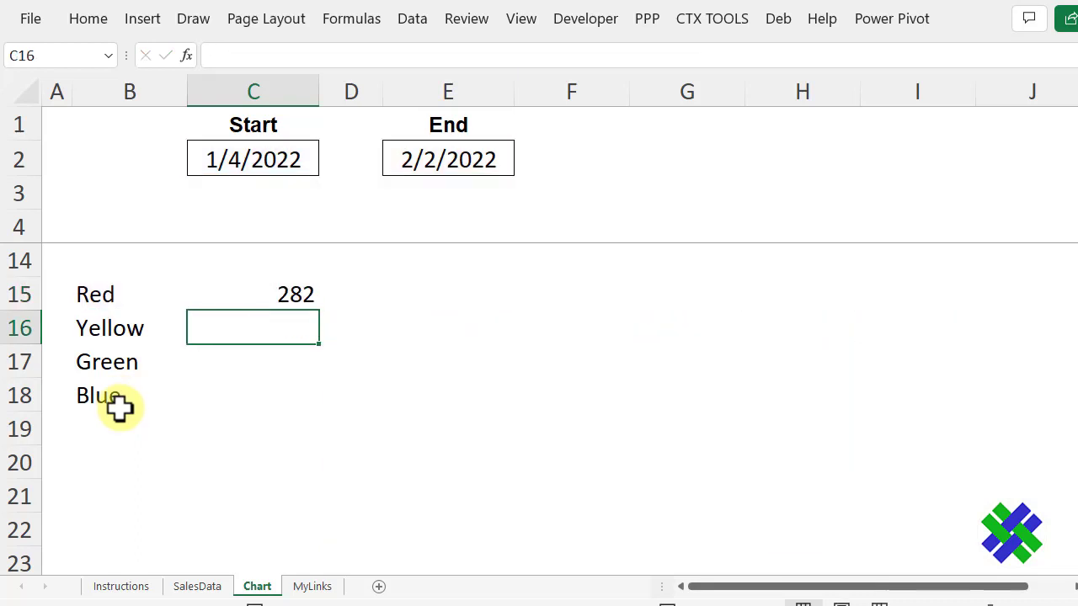
click(280, 298)
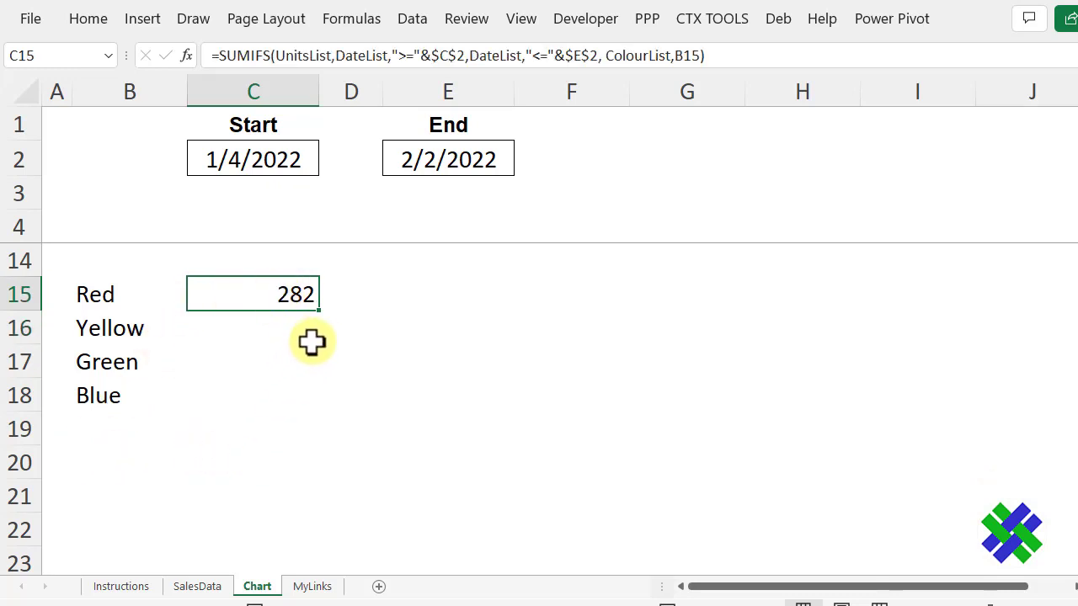
drag(320, 313, 321, 402)
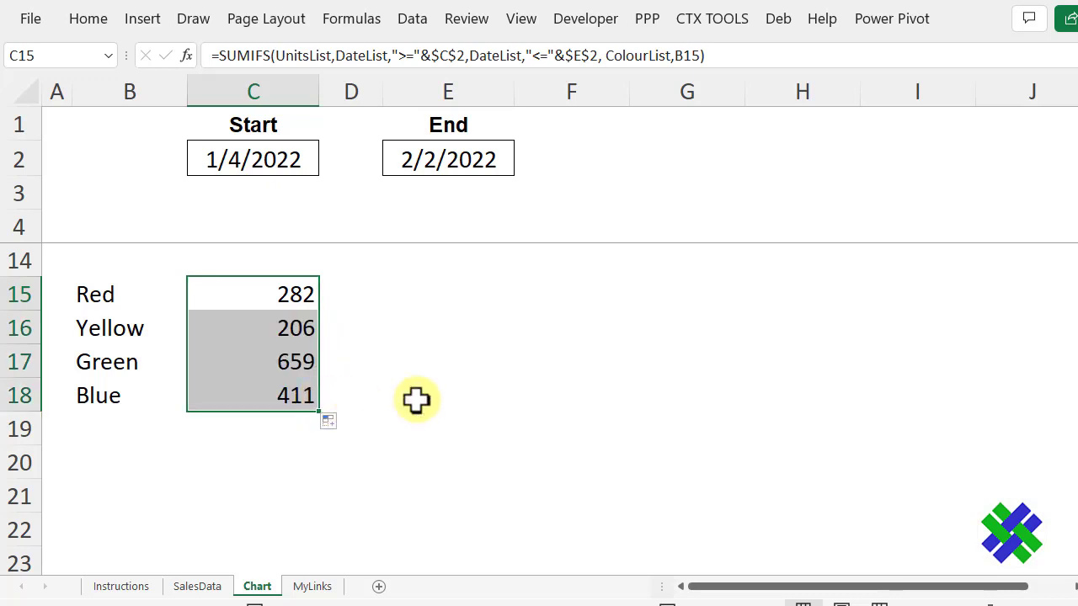
Choose 1/15/2022 as the end date in E2 from its drop-down list.
click(418, 160)
click(522, 166)
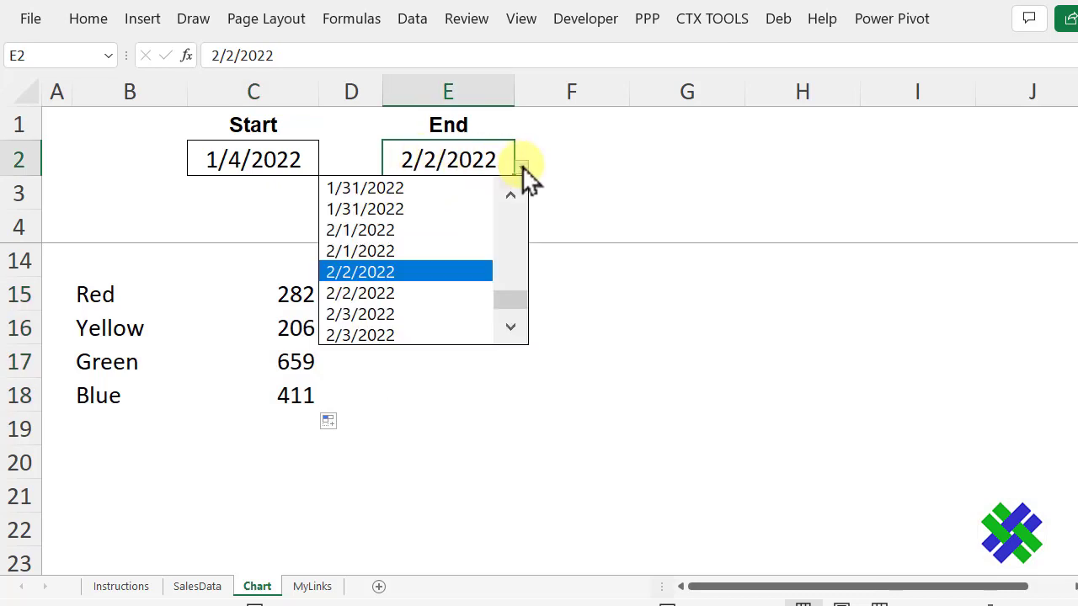
scroll(429, 223, up, 4)
click(426, 211)
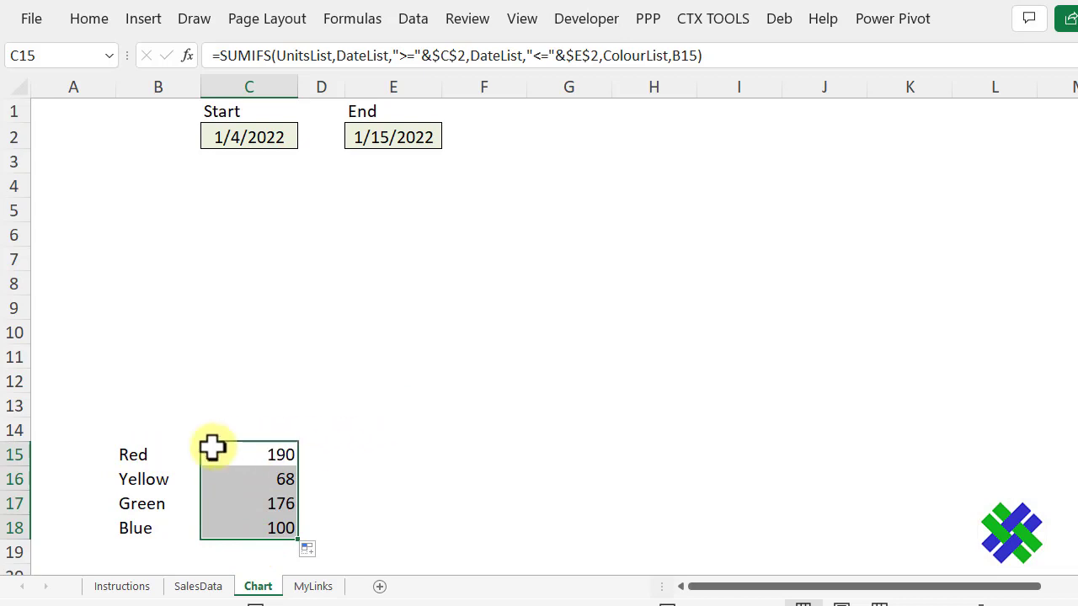
Insert a 2-D clustered column chart from B15:C18 and move it directly below the date cells, starting in column A.
drag(140, 455, 264, 526)
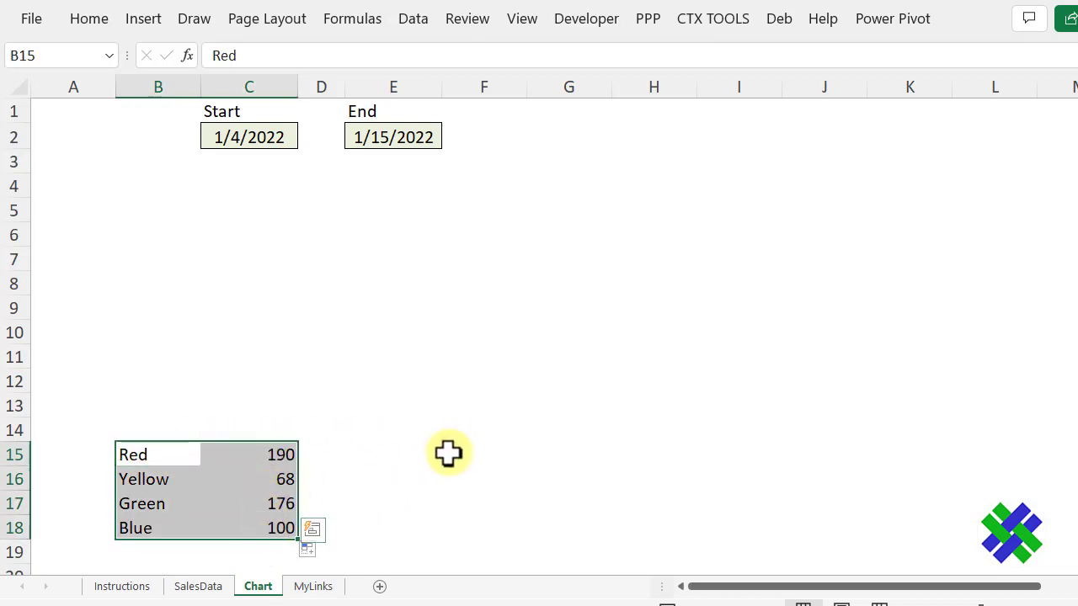
click(145, 20)
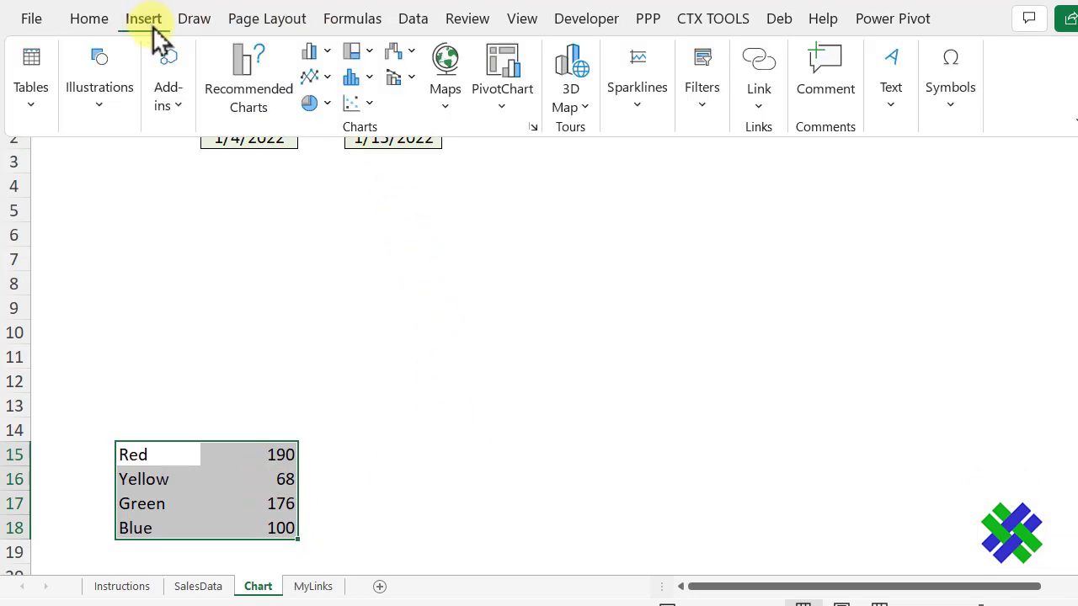
click(328, 53)
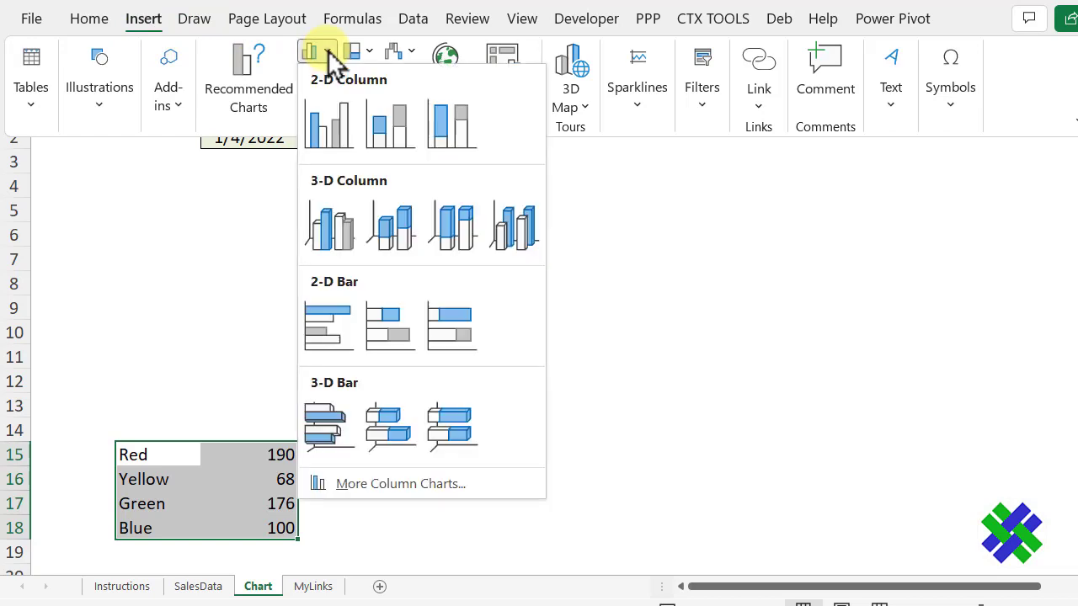
click(324, 138)
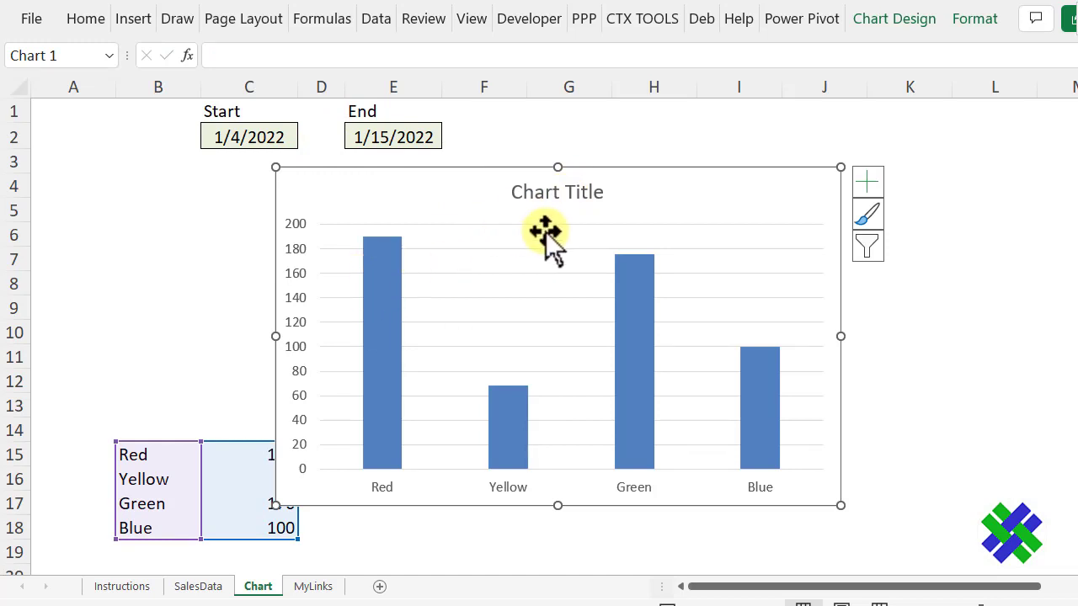
drag(479, 190, 252, 184)
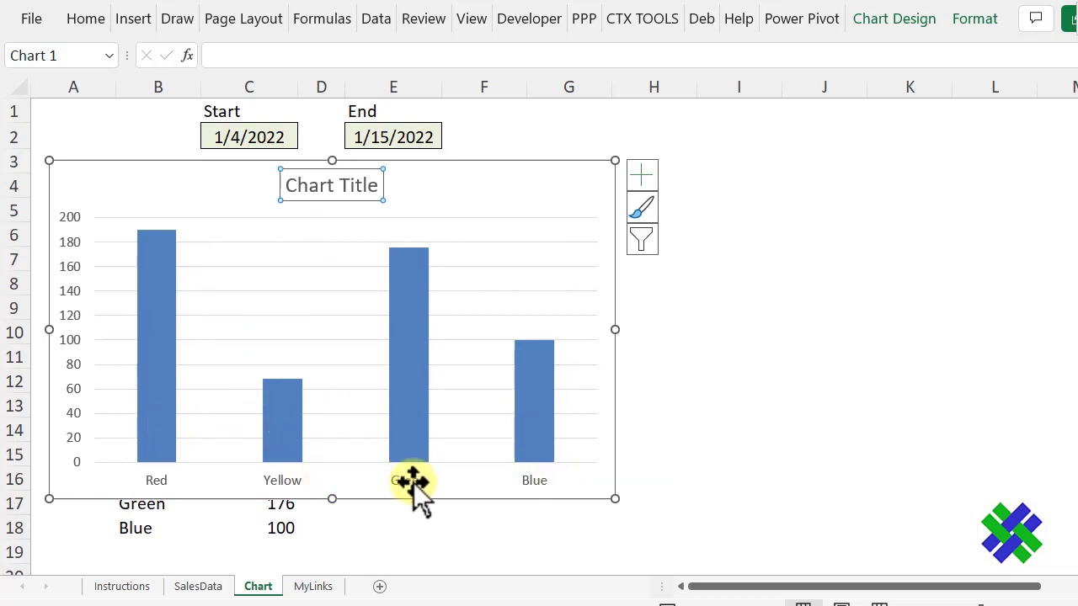
Fill only the chart's Red column with the red theme colour.
click(163, 250)
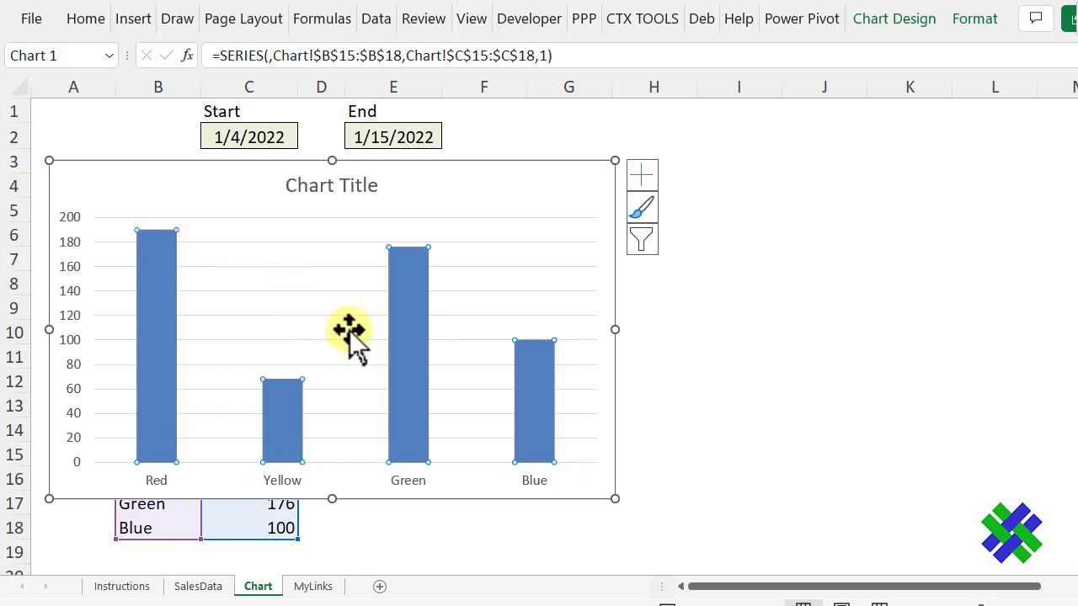
mouse_move(560, 435)
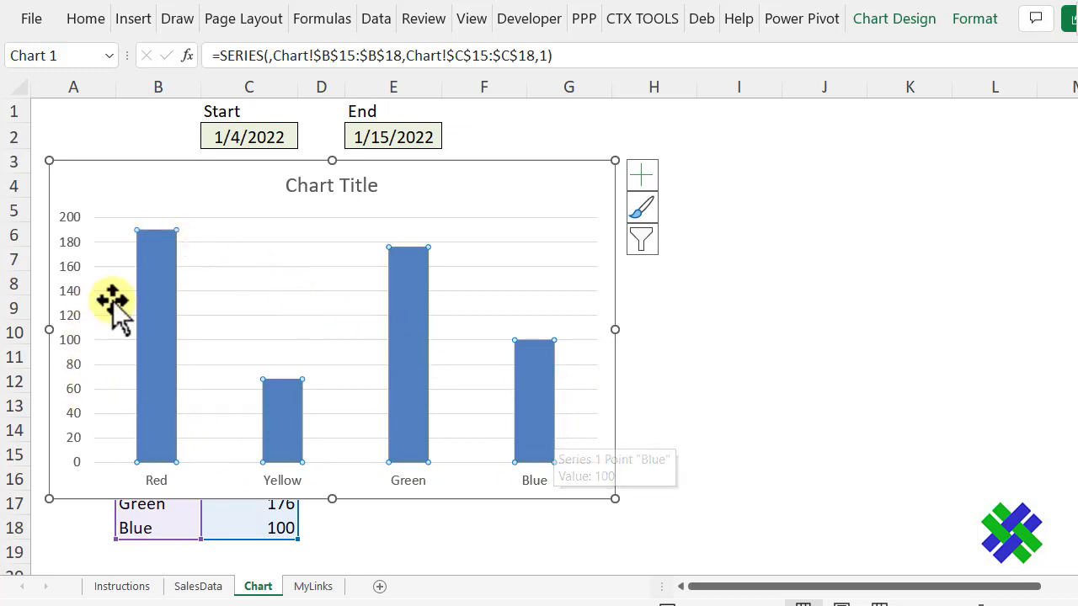
click(156, 262)
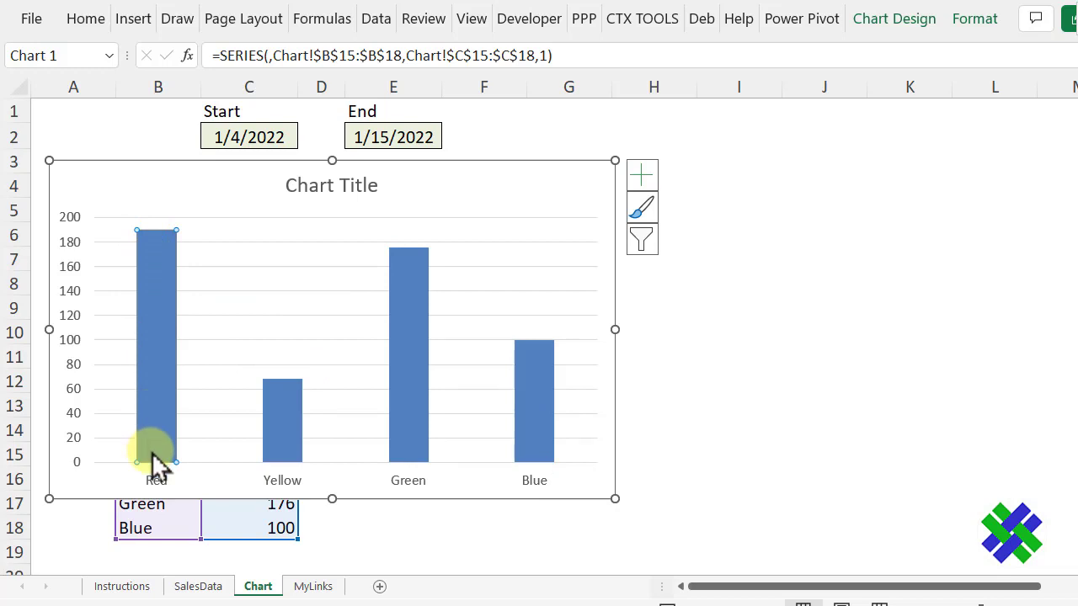
right_click(156, 257)
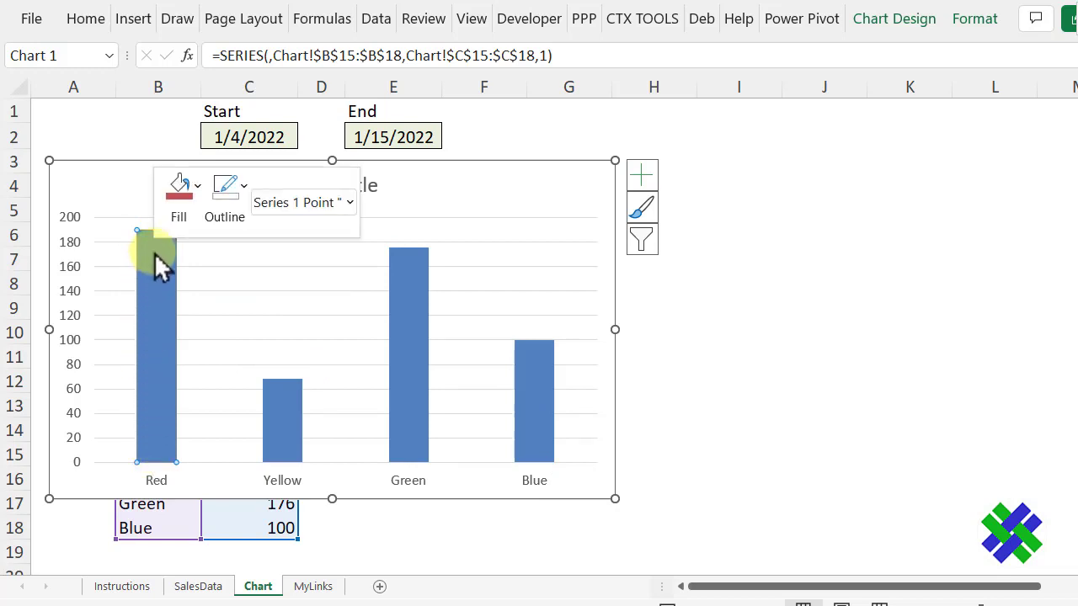
click(194, 189)
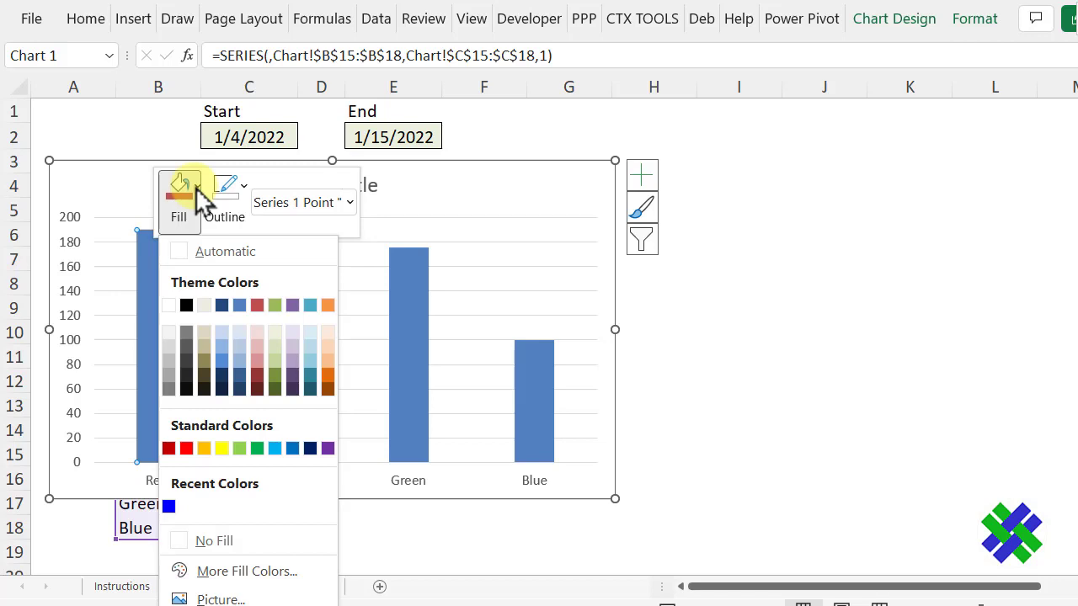
click(258, 304)
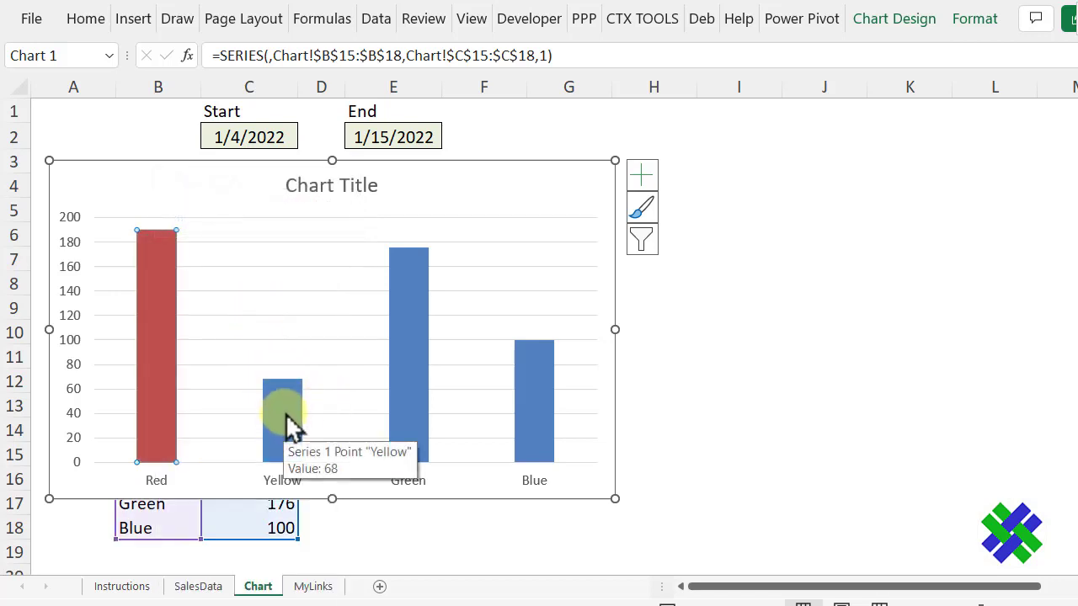
Fill only the chart's Yellow column with standard yellow.
click(286, 413)
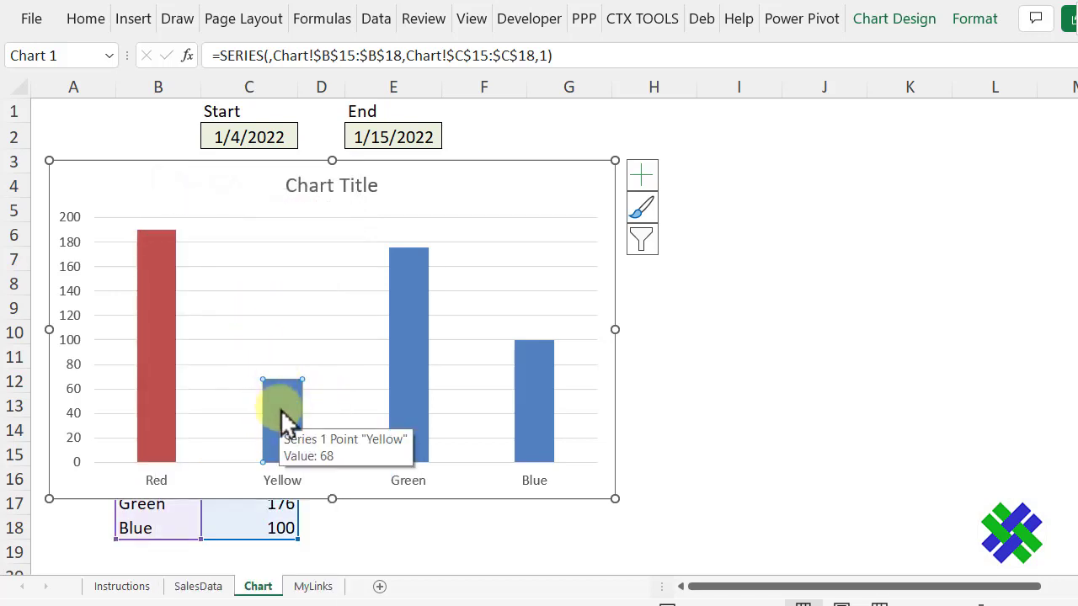
right_click(284, 391)
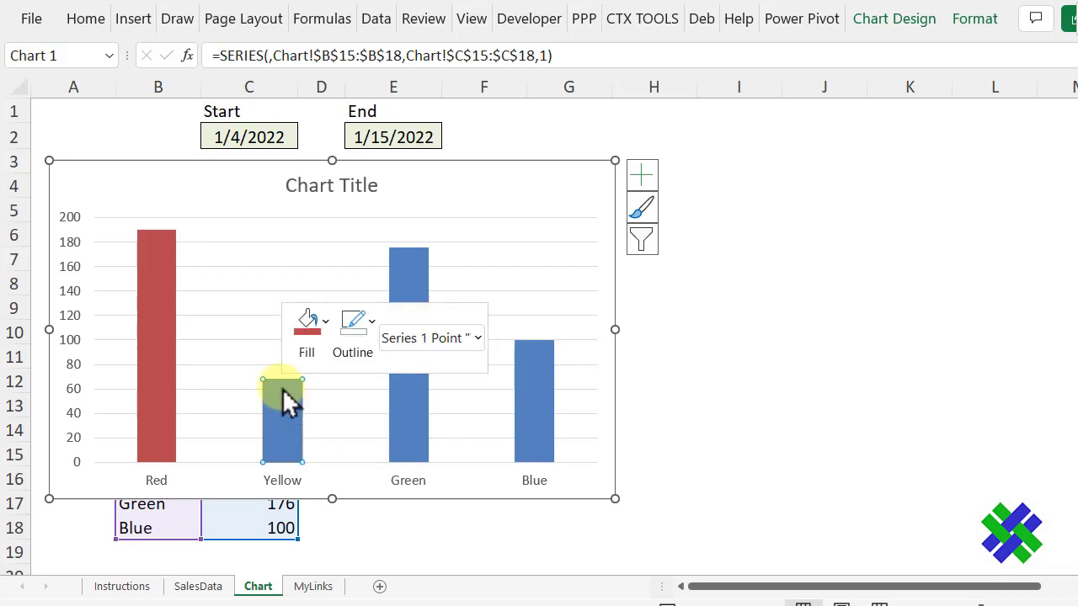
click(326, 321)
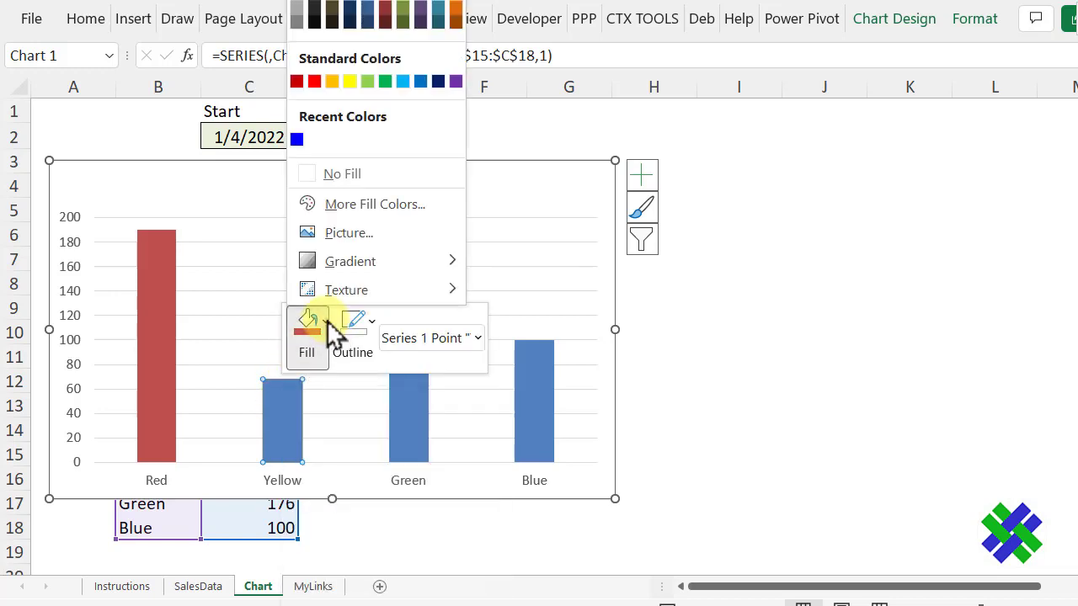
click(353, 83)
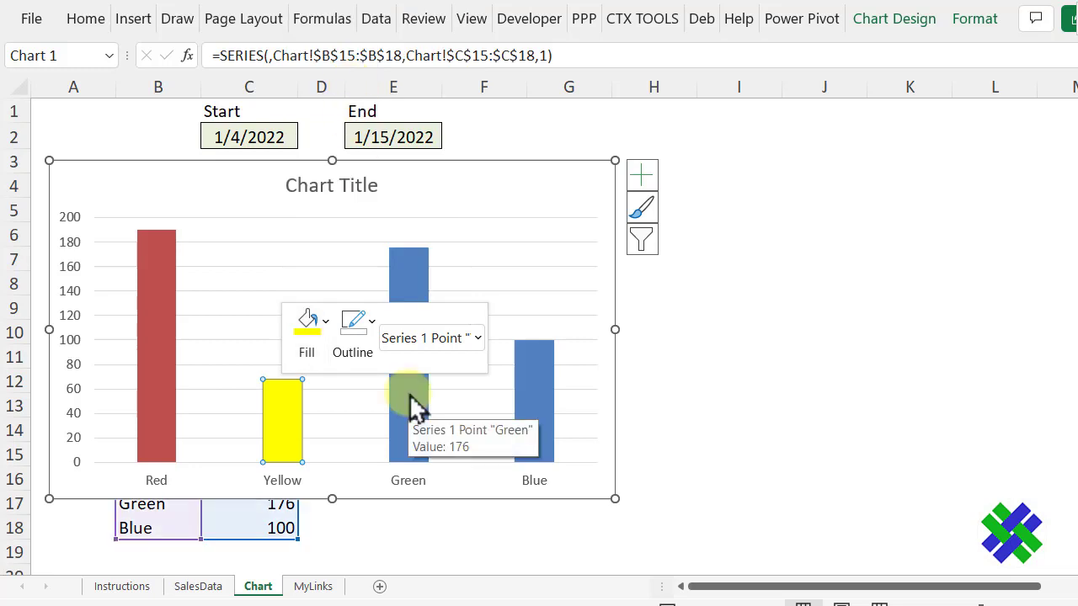
Fill only the chart's Green column with standard green and deselect the chart.
right_click(413, 403)
click(423, 335)
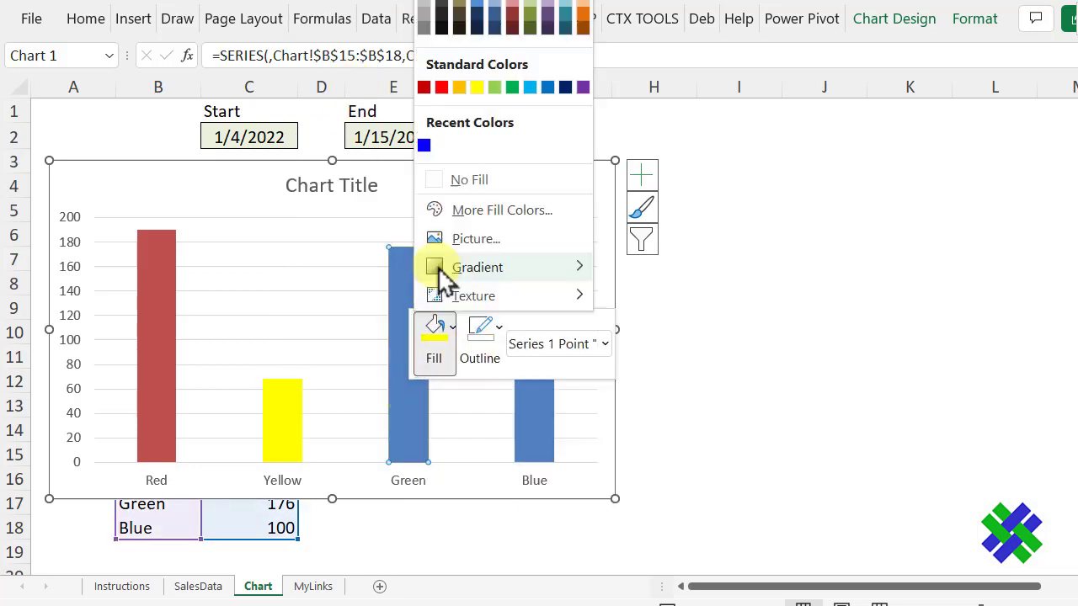
click(513, 86)
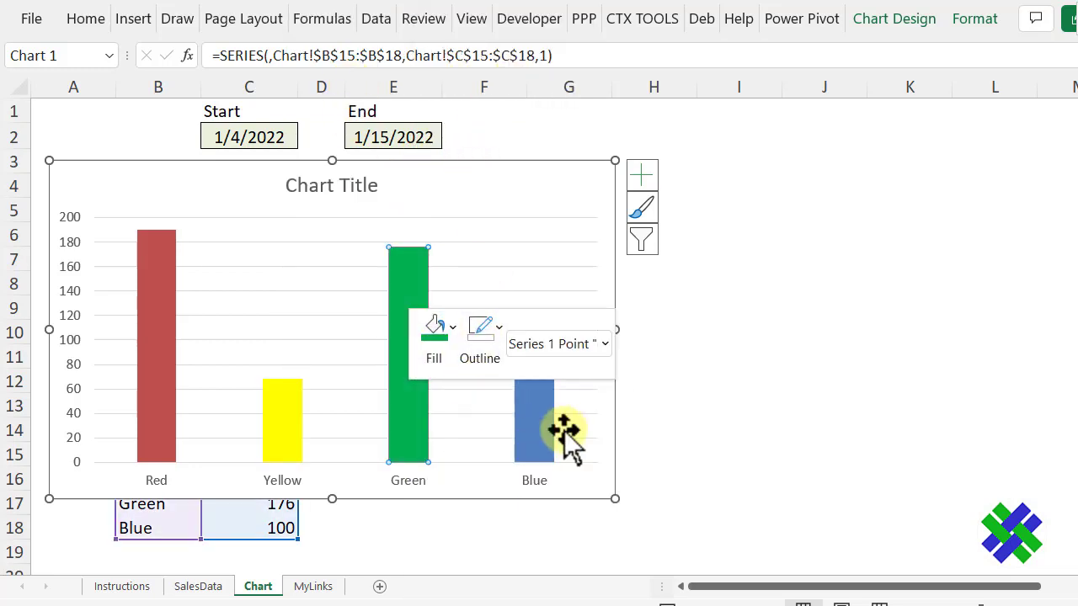
click(674, 427)
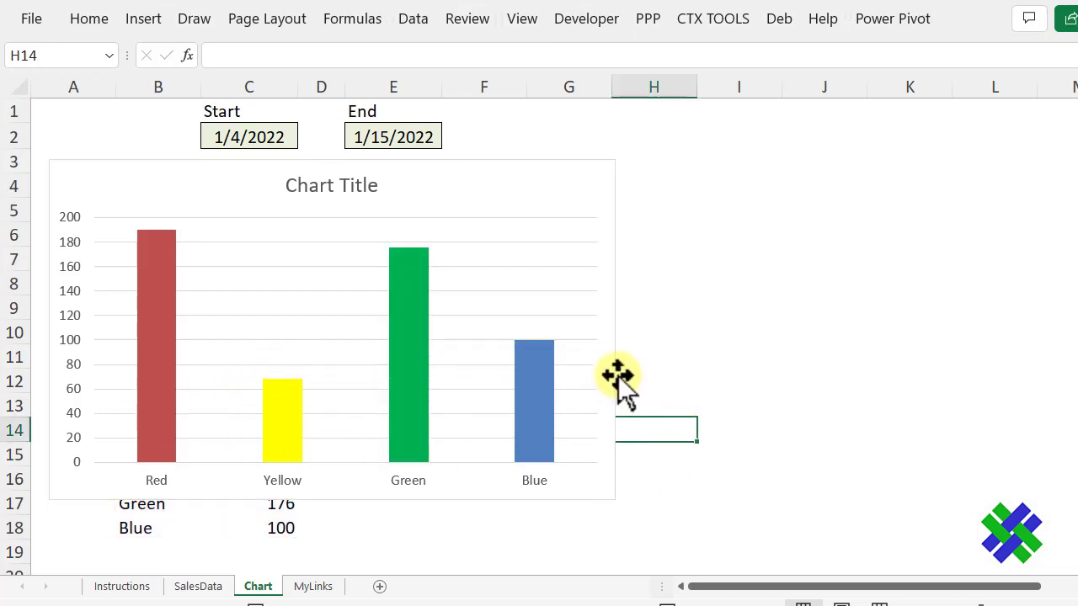
Delete the chart title and resize the chart to cover the totals, from row 3 to row 19 across columns A to G.
click(306, 188)
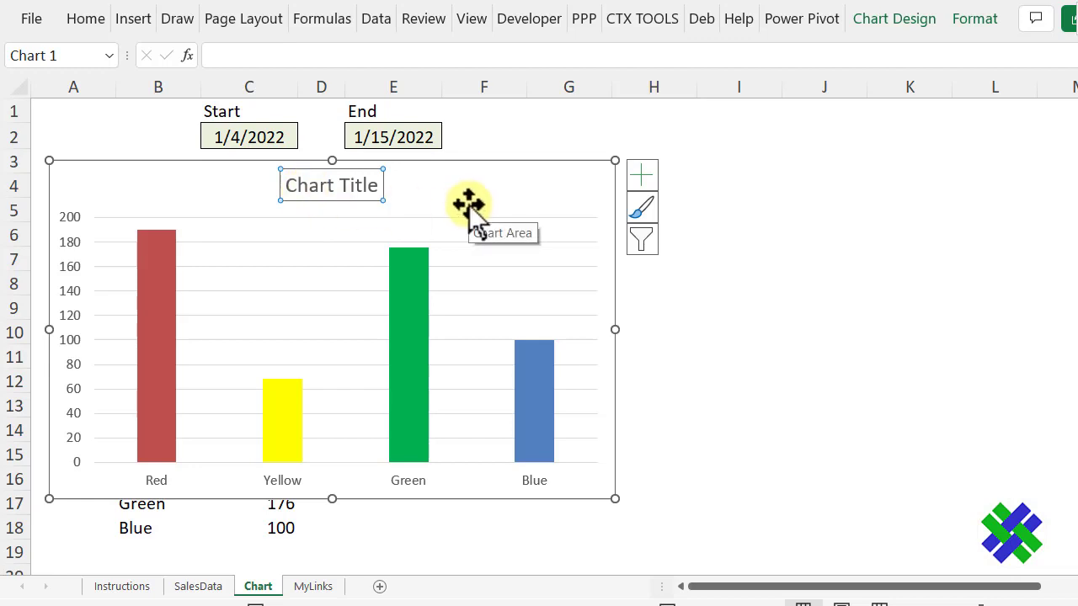
key(Delete)
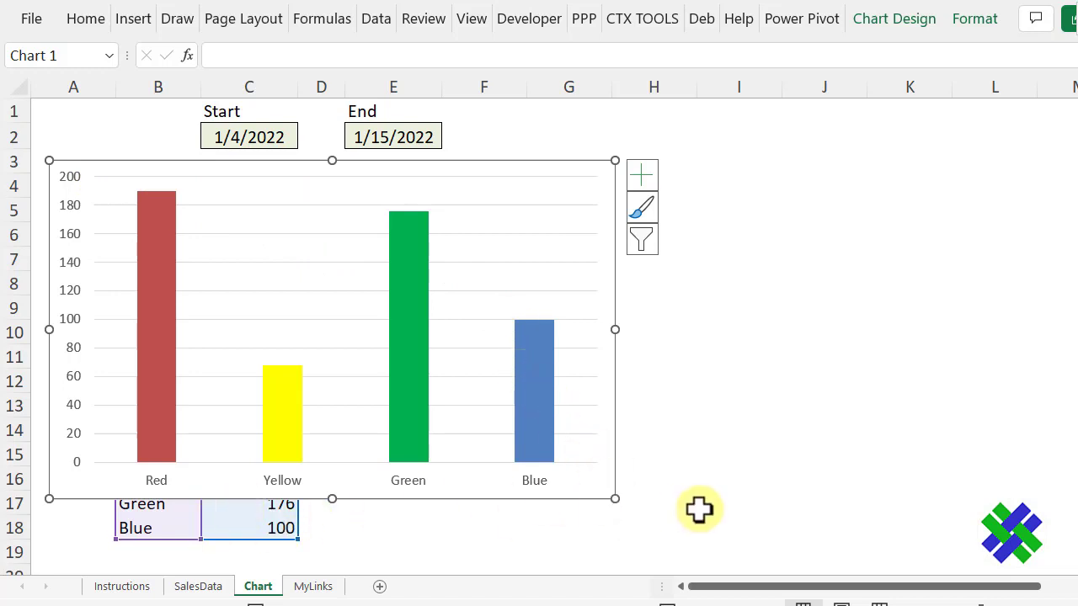
drag(612, 501, 563, 426)
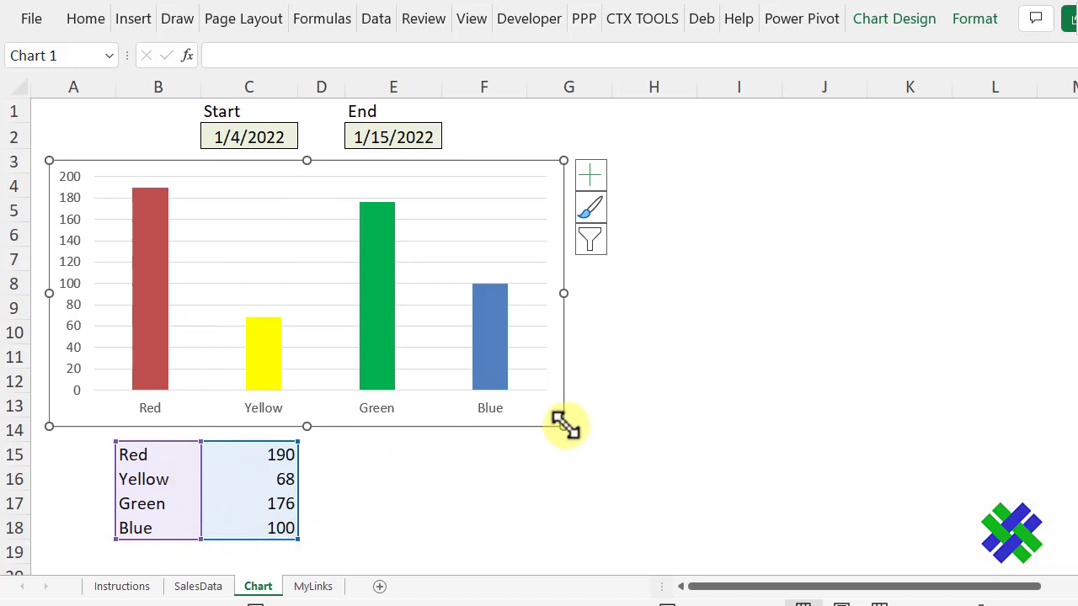
drag(563, 426, 573, 545)
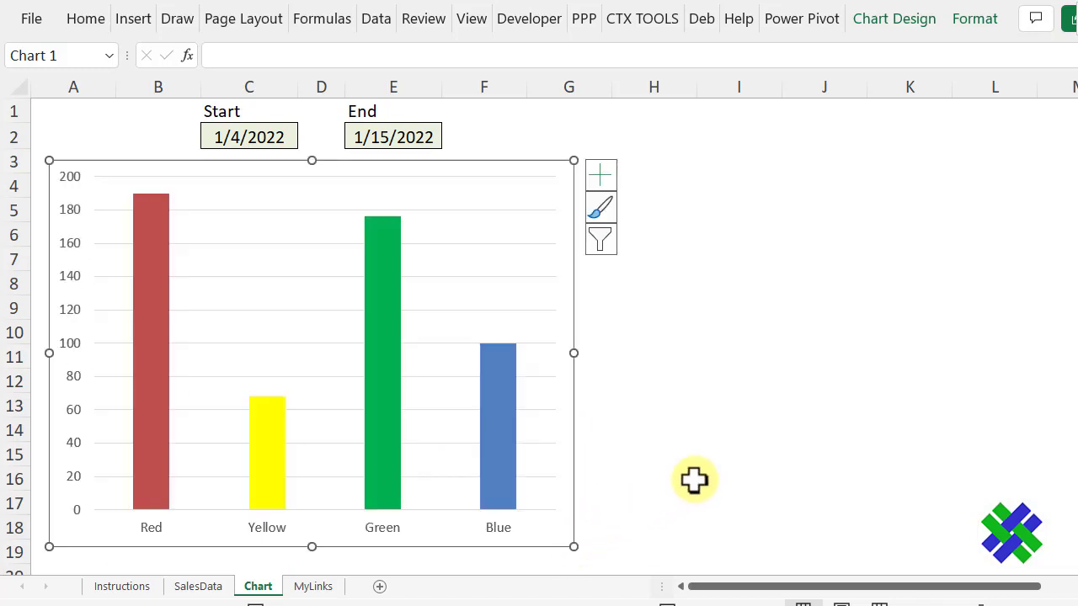
click(768, 462)
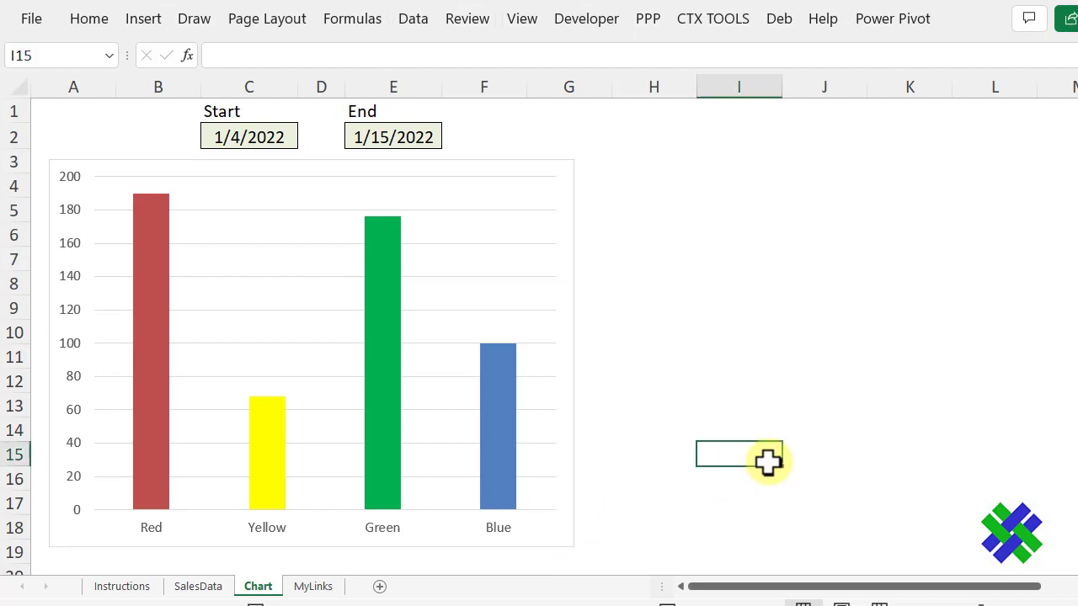
Open the drop-down list of dates for the start date cell C2.
click(263, 137)
click(304, 140)
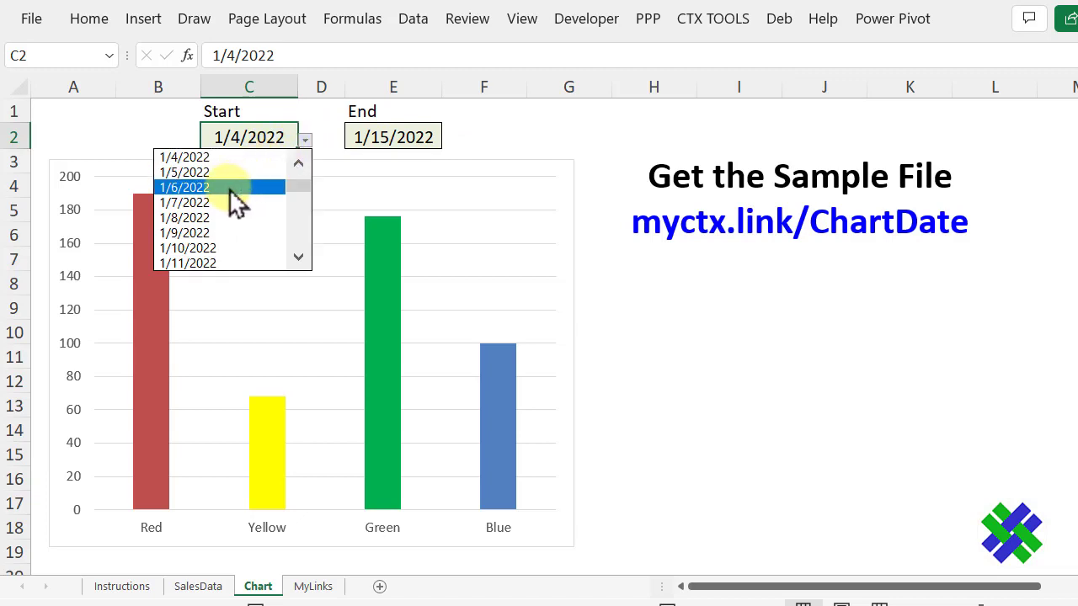